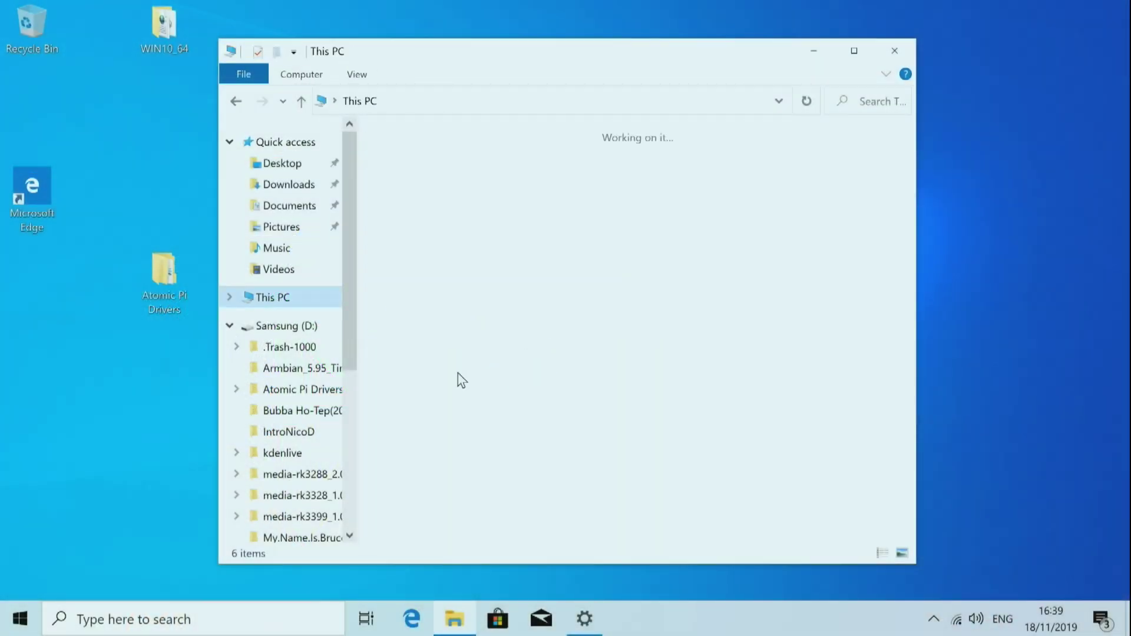
Open the ESD-ISO (C:) drive to view its contents, then go back to This PC
{"action": "left_click", "coordinate": [455, 394]}
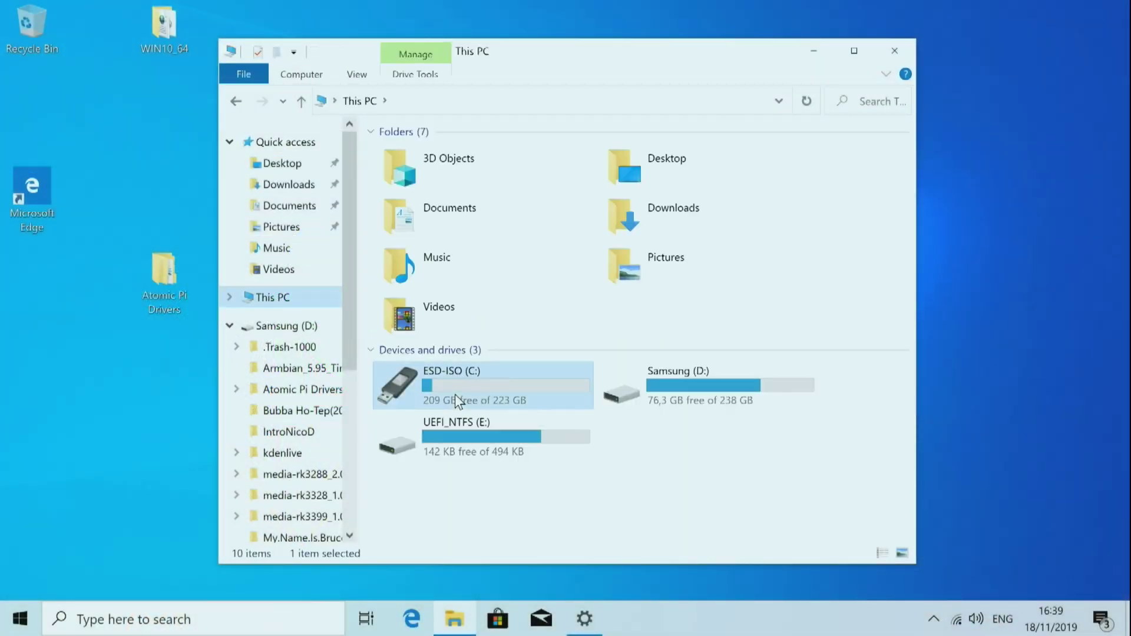
{"action": "double_click", "coordinate": [489, 391]}
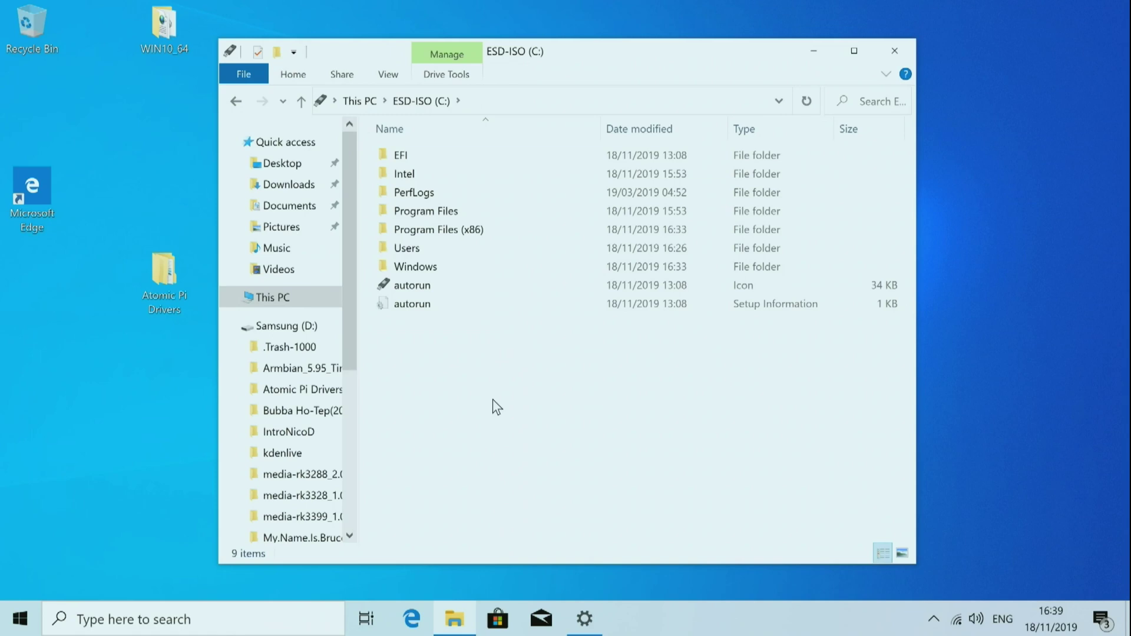
{"action": "left_click", "coordinate": [265, 299]}
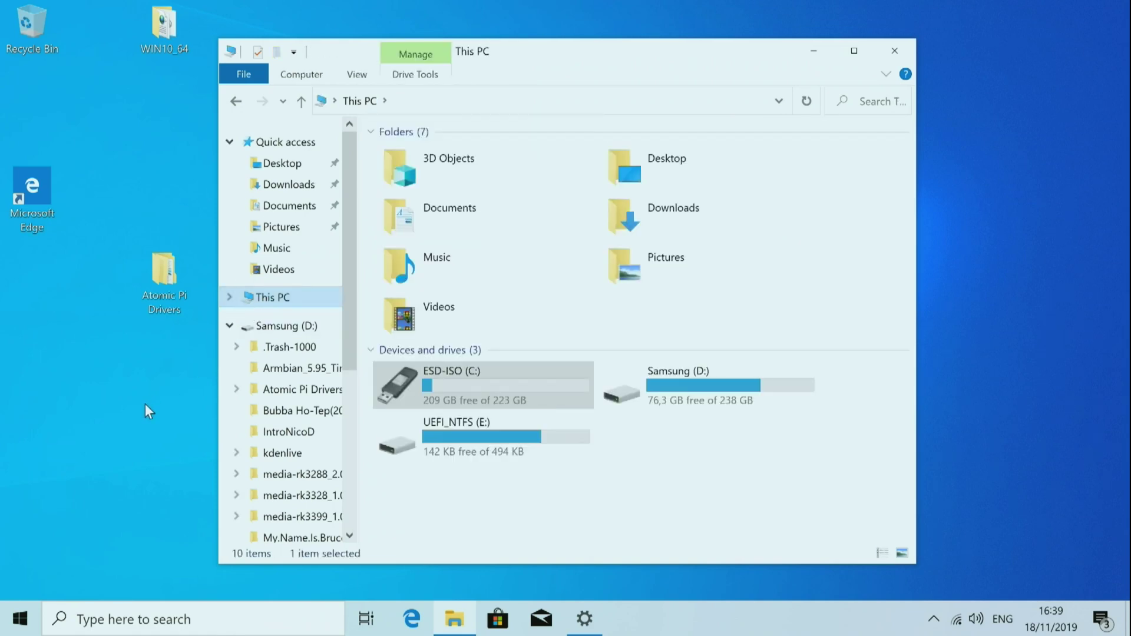
Show Task Manager's CPU performance figures beside the This PC window
{"action": "key", "text": "ctrl+alt+Delete"}
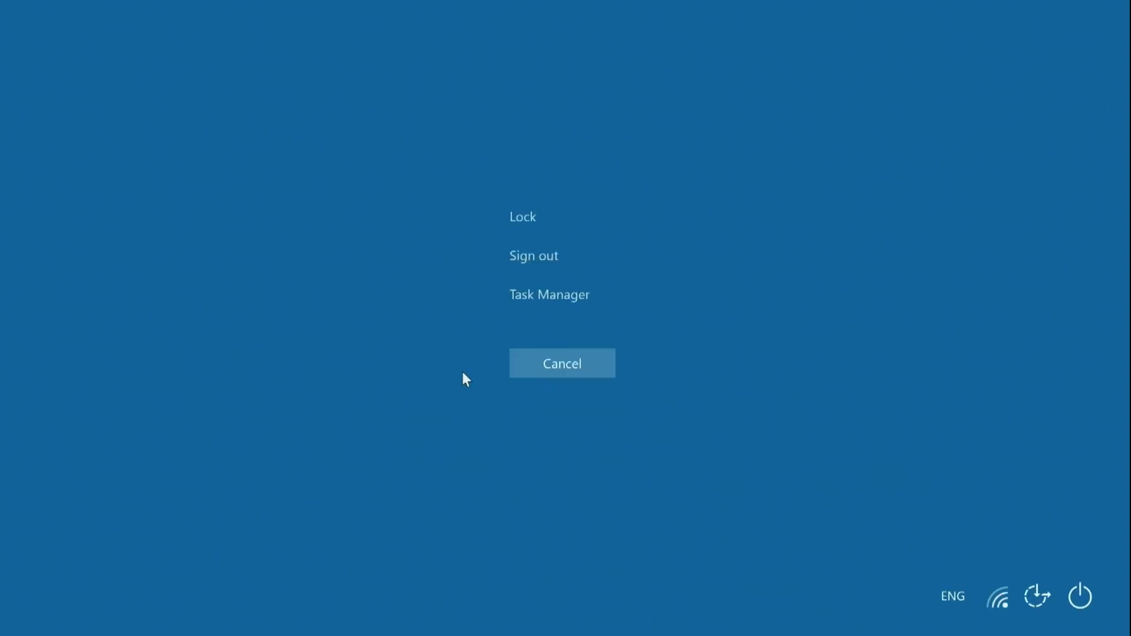
{"action": "left_click", "coordinate": [558, 310]}
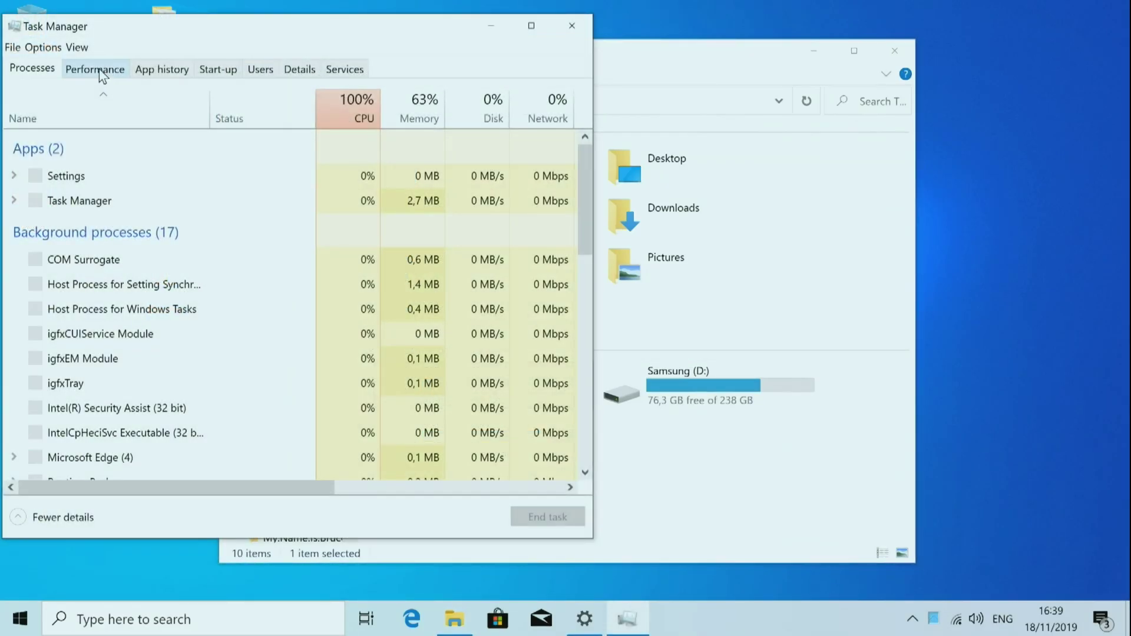
{"action": "left_click", "coordinate": [99, 71]}
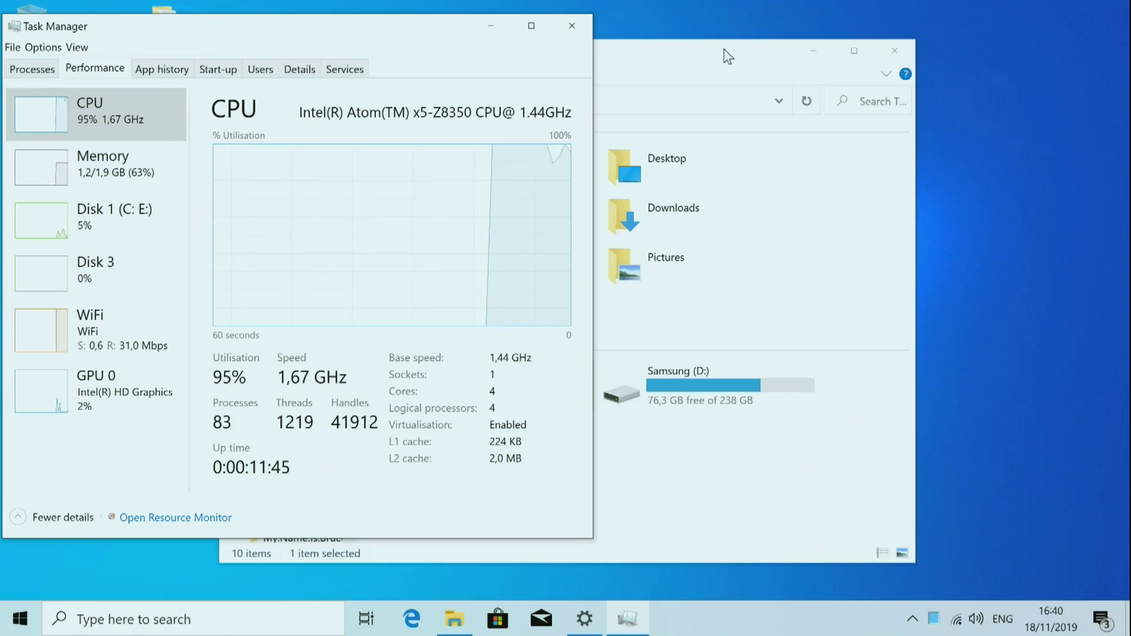
{"action": "left_click_drag", "start_coordinate": [724, 48], "coordinate": [974, 39]}
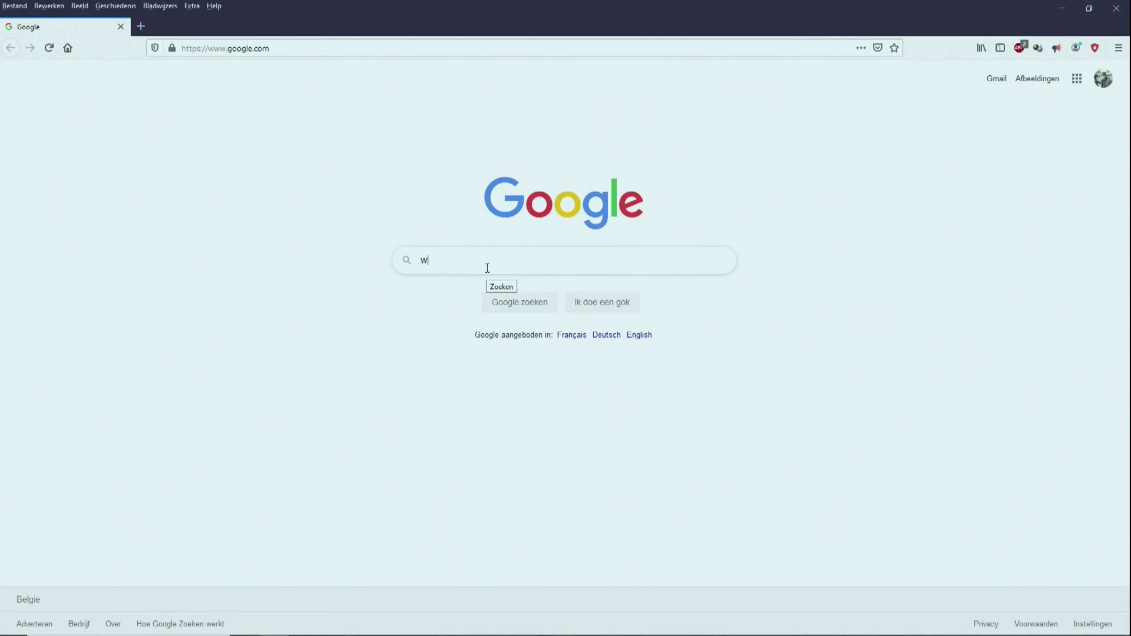
Search 'windows 10 iso download' and save the Windows 10 media creation tool
{"action": "type", "text": "indw"}
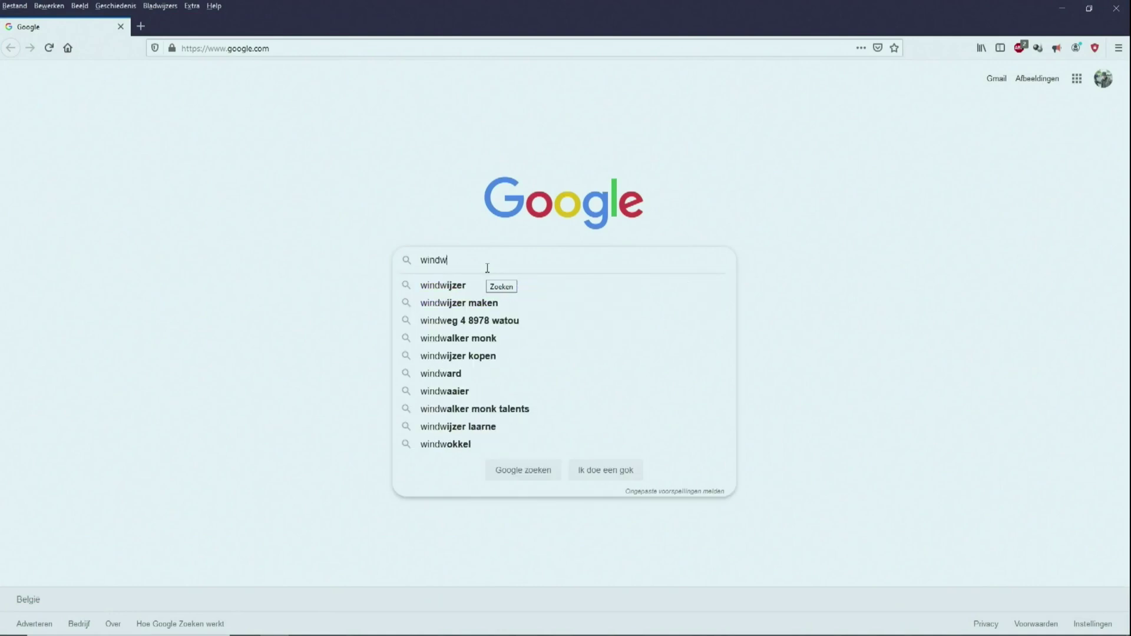
{"action": "key", "text": "BackSpace"}
{"action": "type", "text": "ows 10"}
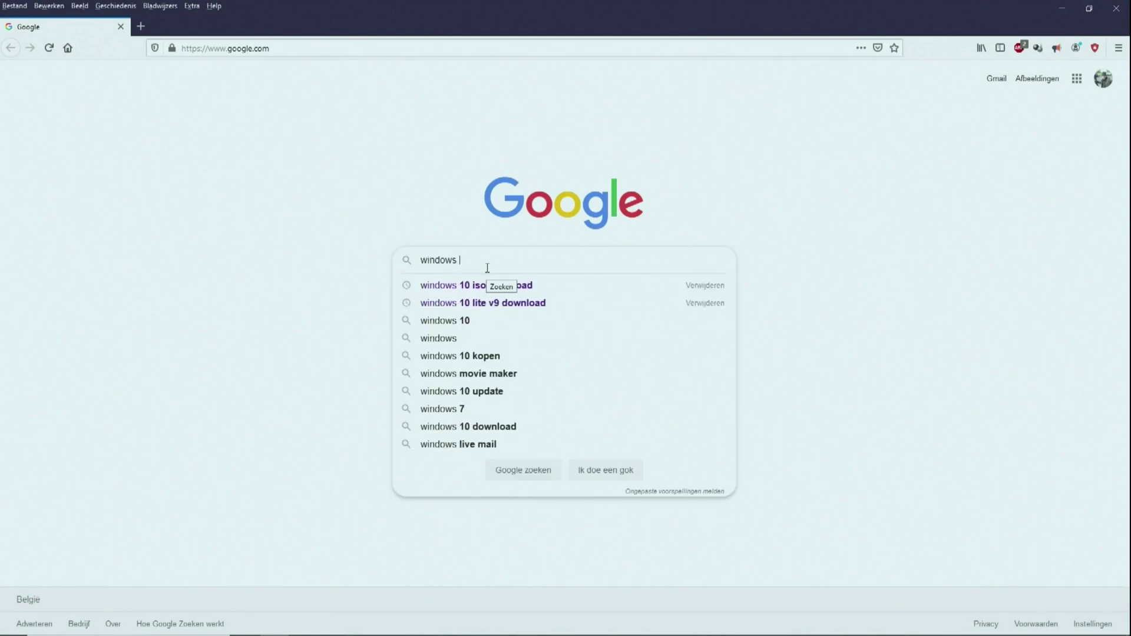
{"action": "type", "text": " iso downl"}
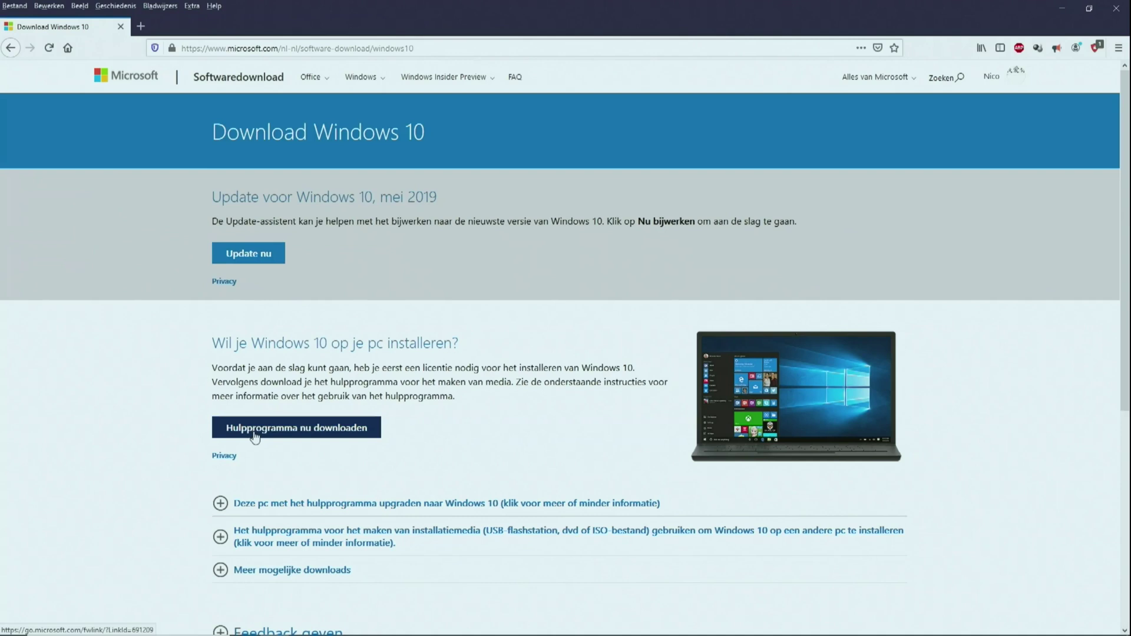
{"action": "left_click", "coordinate": [314, 436]}
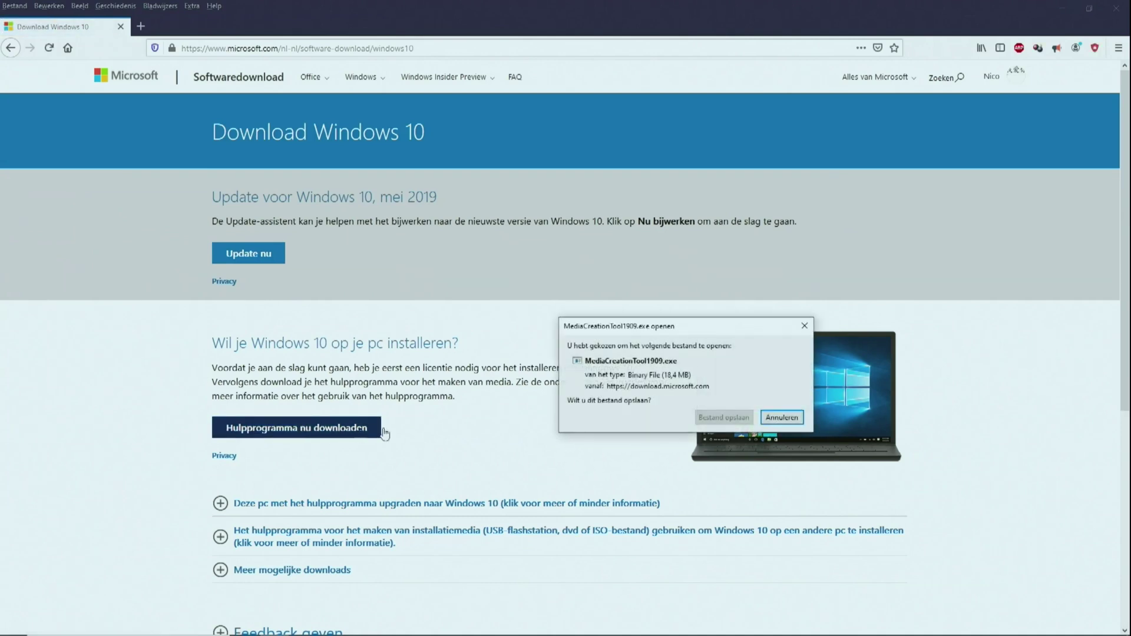
{"action": "left_click", "coordinate": [733, 418]}
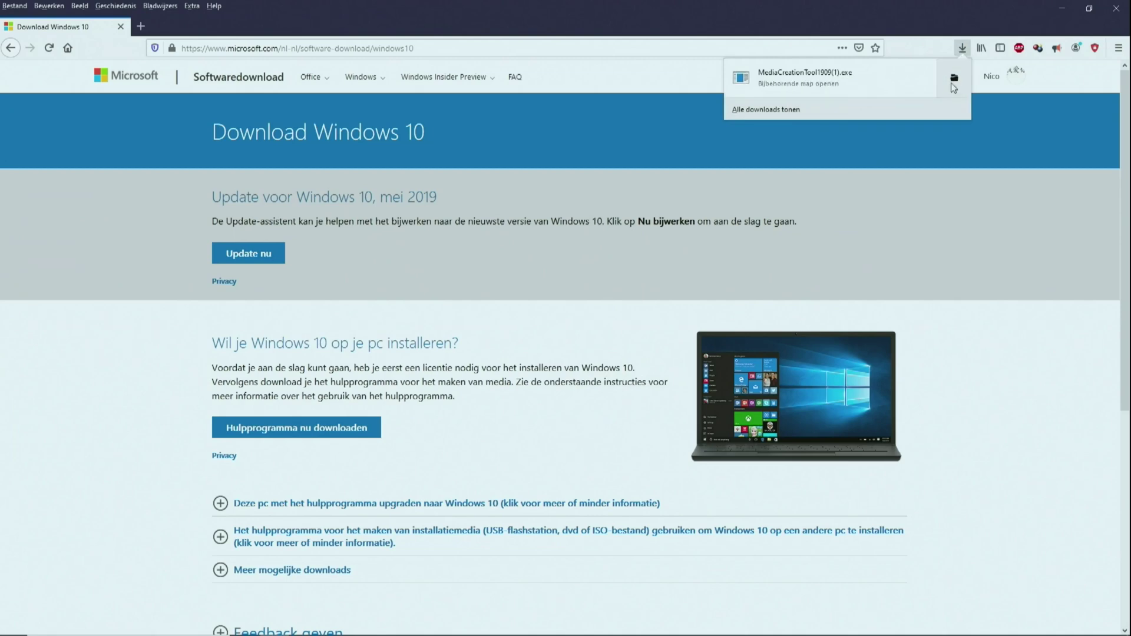
Run the downloaded MediaCreationTool1909(1).exe from Downloads as administrator
{"action": "left_click", "coordinate": [954, 86]}
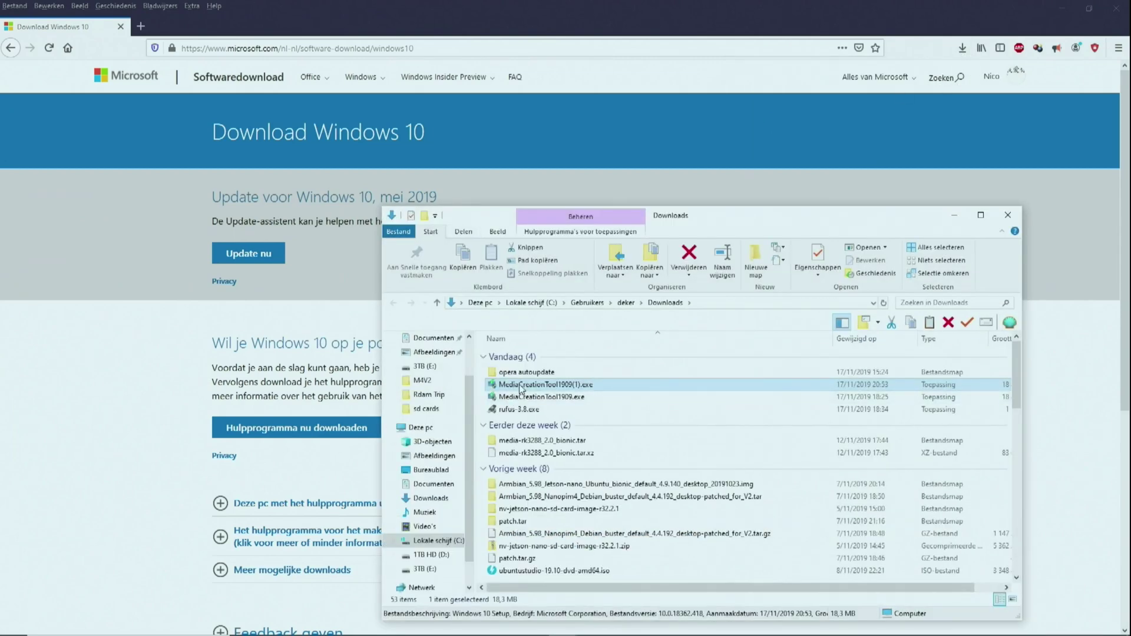
{"action": "right_click", "coordinate": [521, 389]}
{"action": "left_click", "coordinate": [581, 116]}
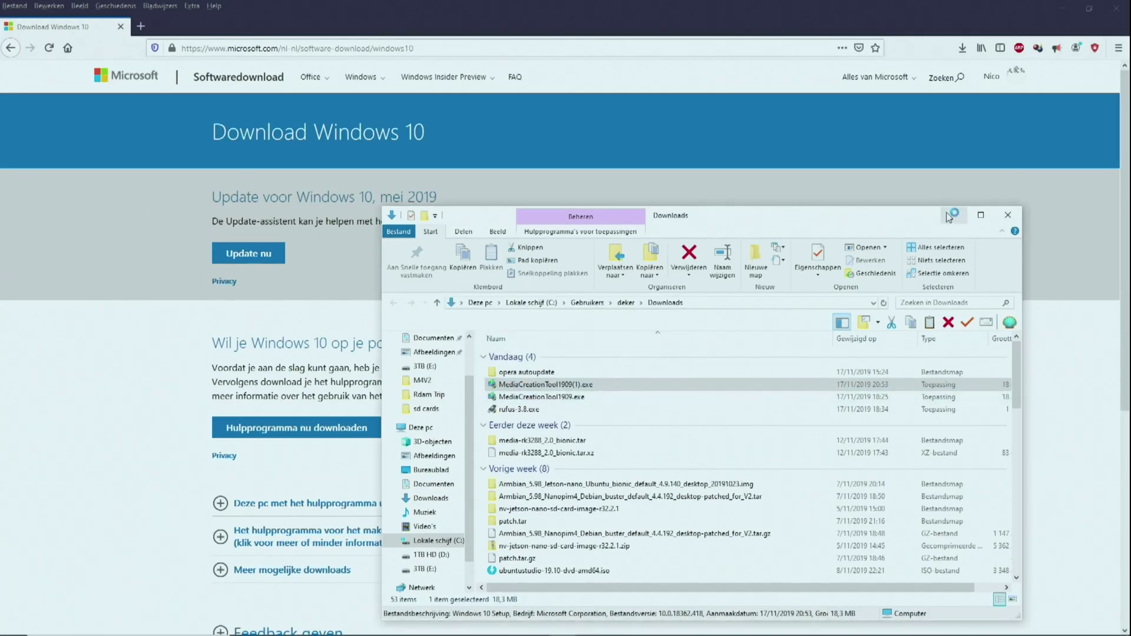
Accept the licence and choose to create installation media for another PC
{"action": "left_click", "coordinate": [951, 216]}
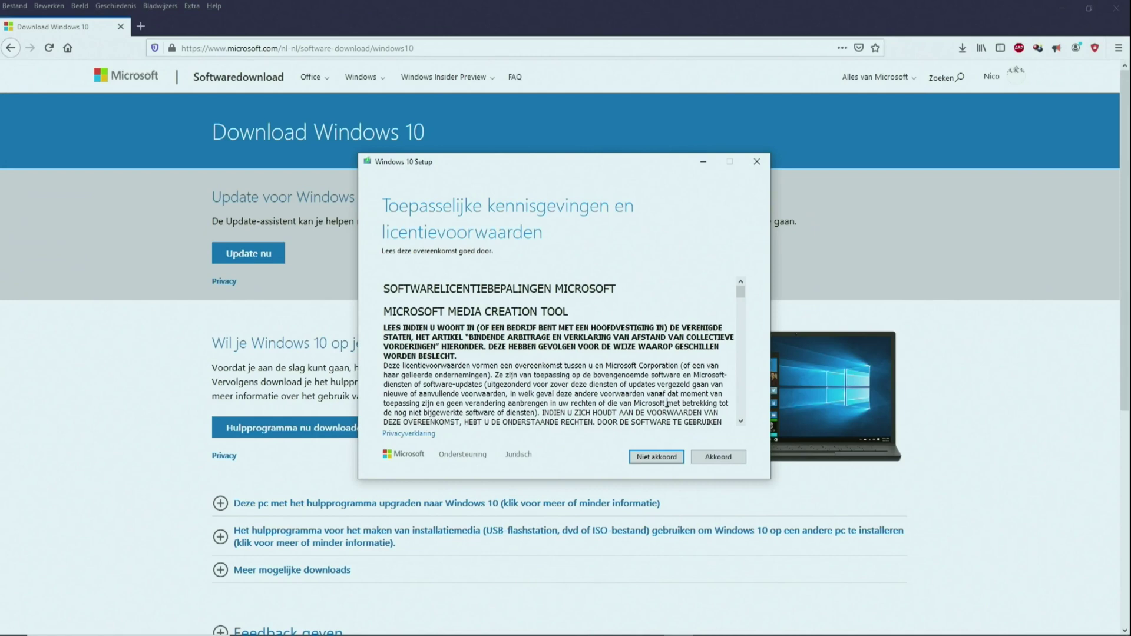
{"action": "left_click", "coordinate": [721, 456]}
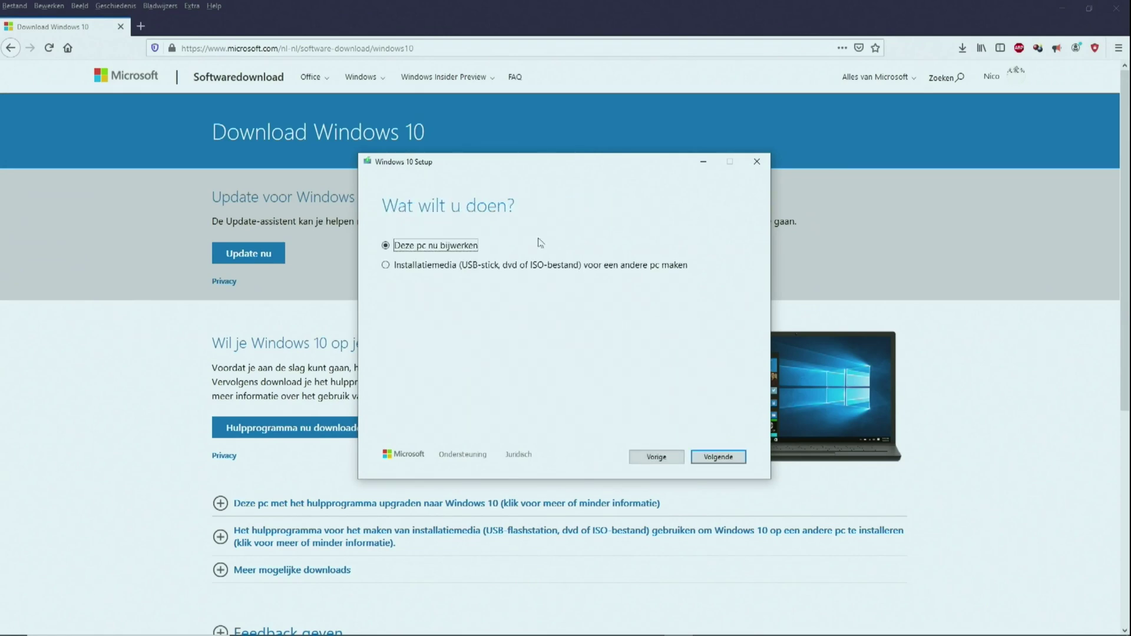
{"action": "left_click", "coordinate": [396, 268]}
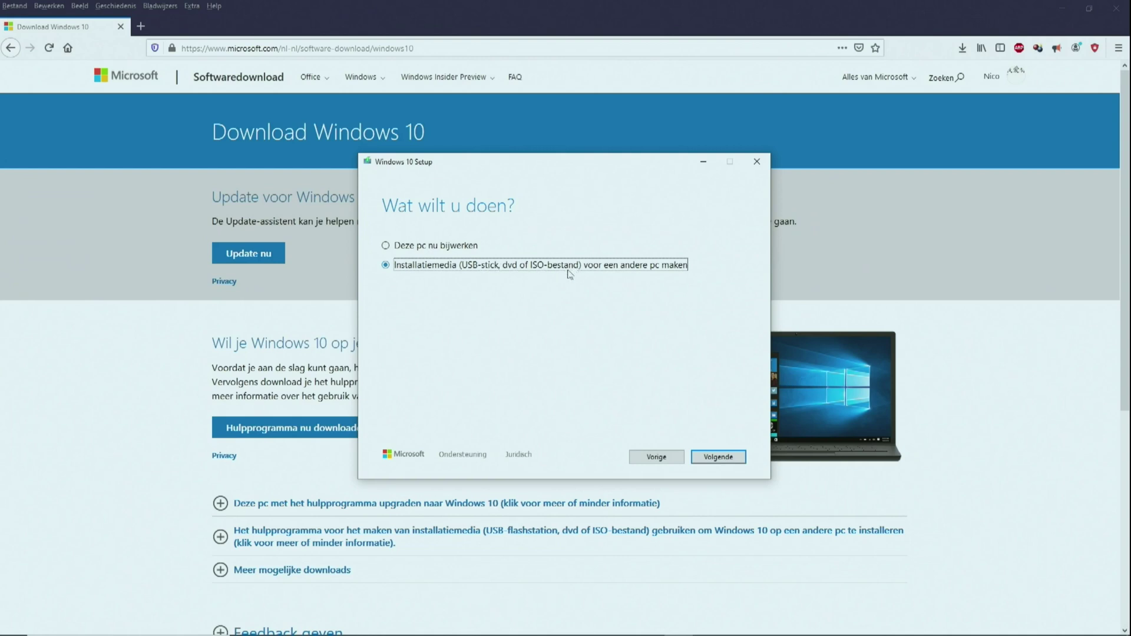
{"action": "left_click", "coordinate": [719, 457]}
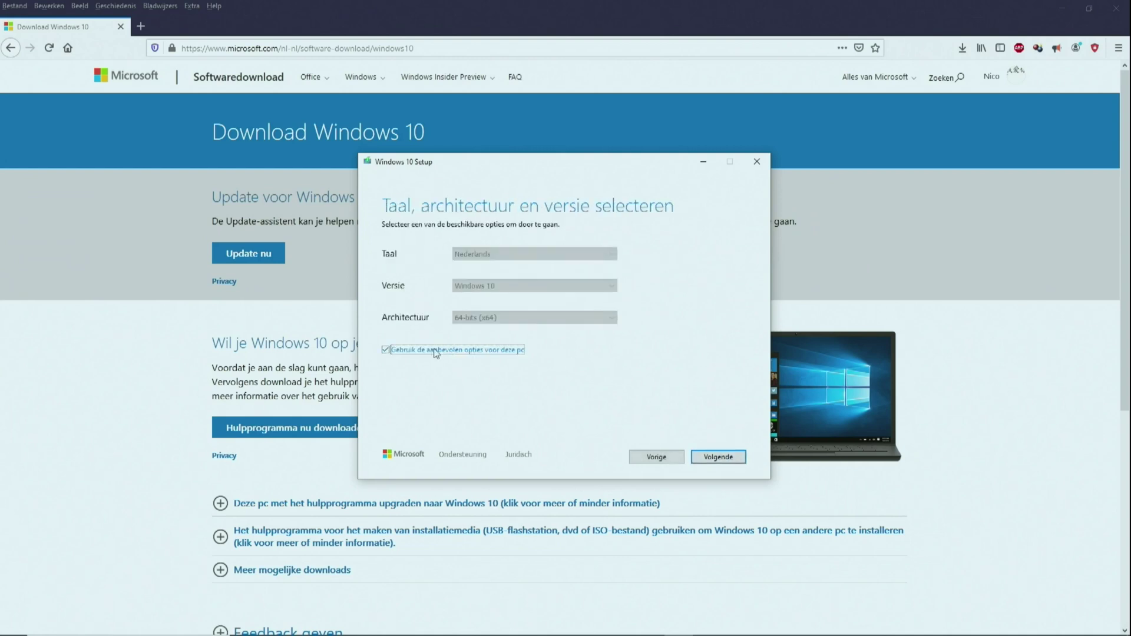
Set the language to English (United Kingdom) and choose an ISO file as the media
{"action": "left_click", "coordinate": [516, 253]}
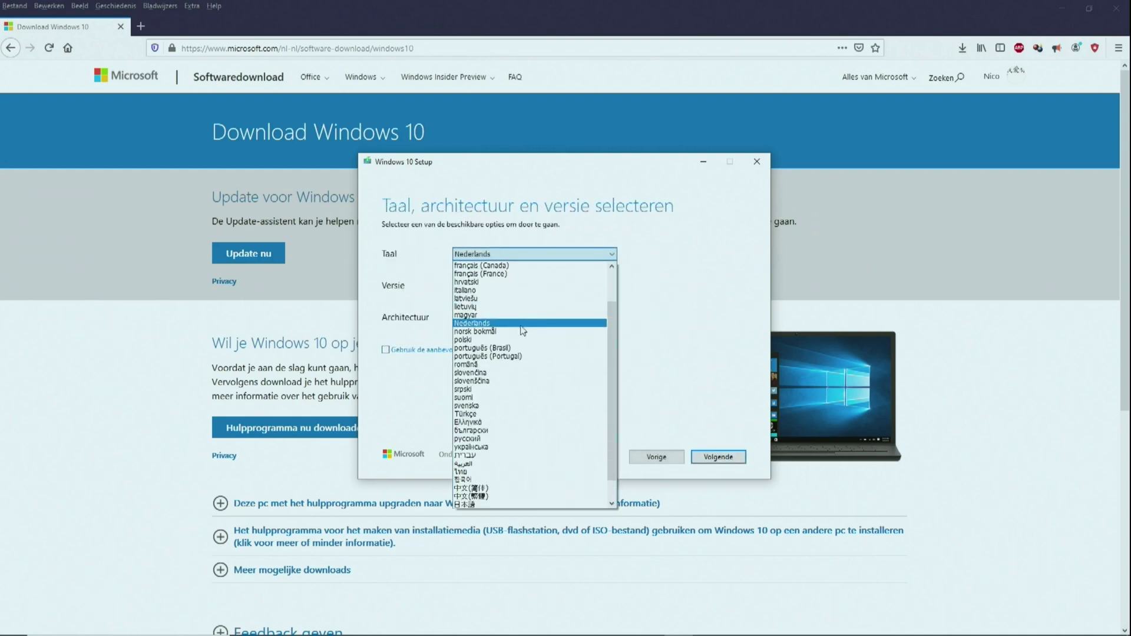
{"action": "scroll", "coordinate": [519, 330], "scroll_direction": "up", "scroll_amount": 3}
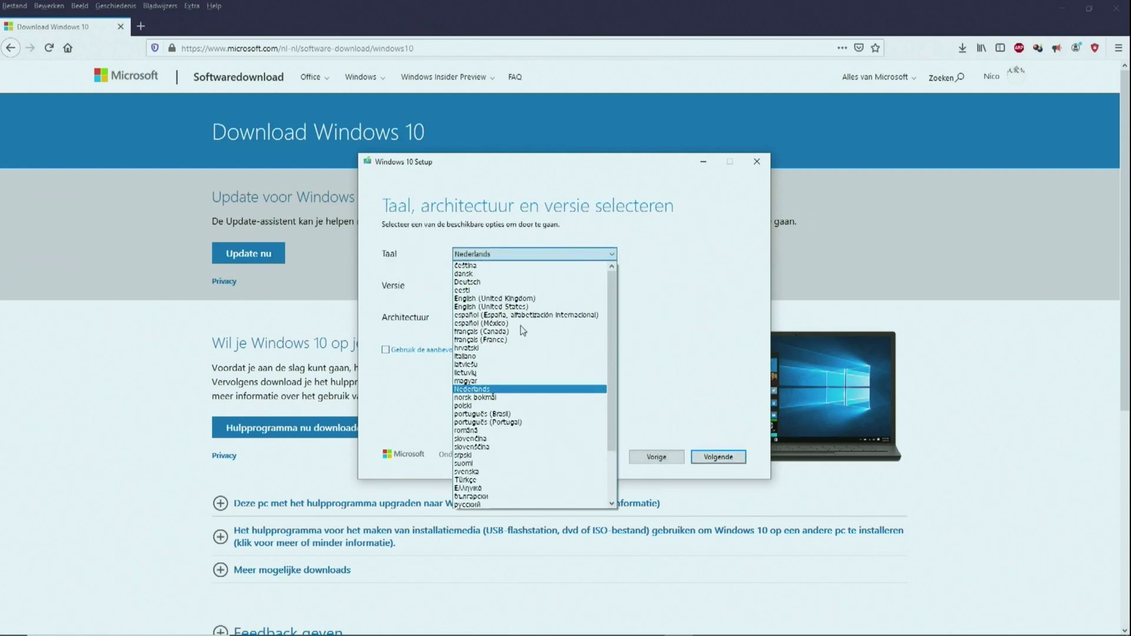
{"action": "left_click", "coordinate": [537, 299]}
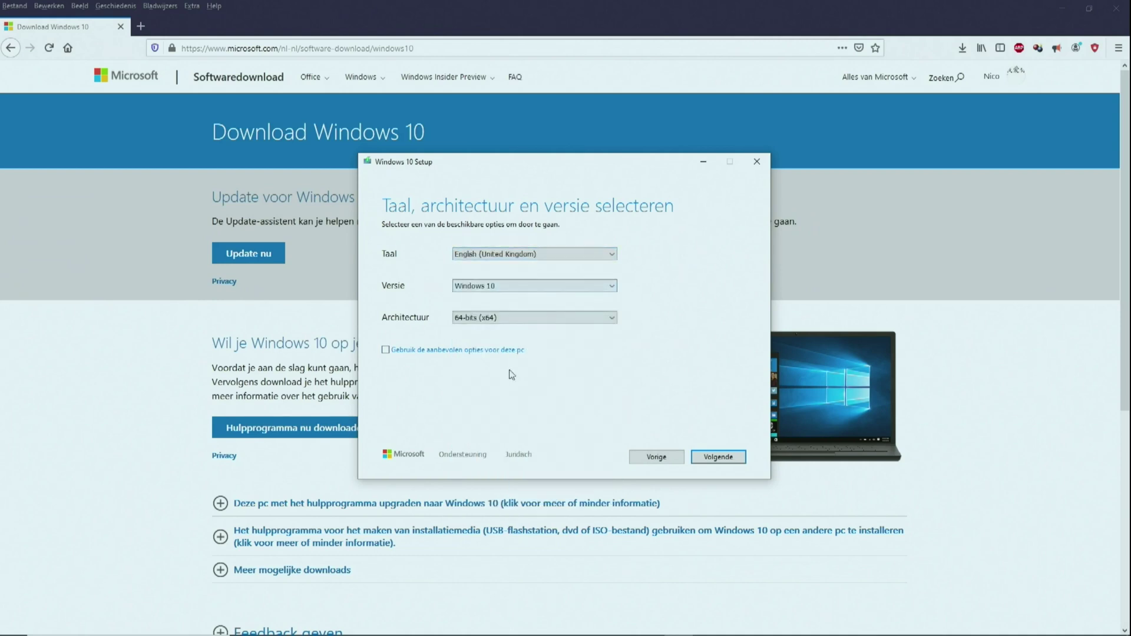
{"action": "left_click", "coordinate": [723, 458]}
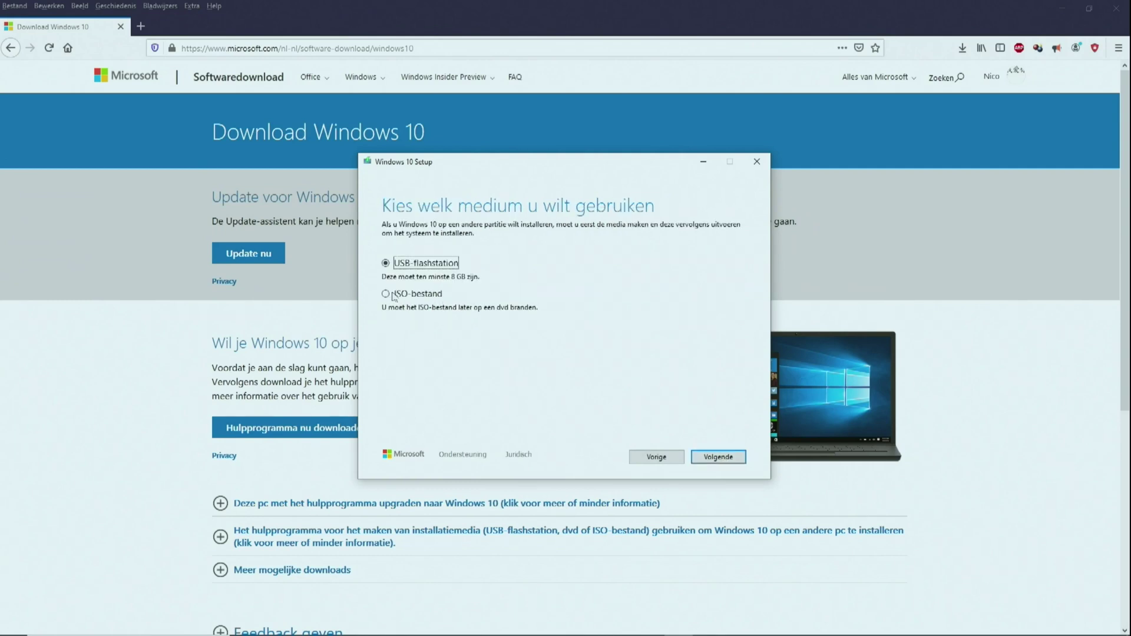
{"action": "left_click", "coordinate": [386, 294]}
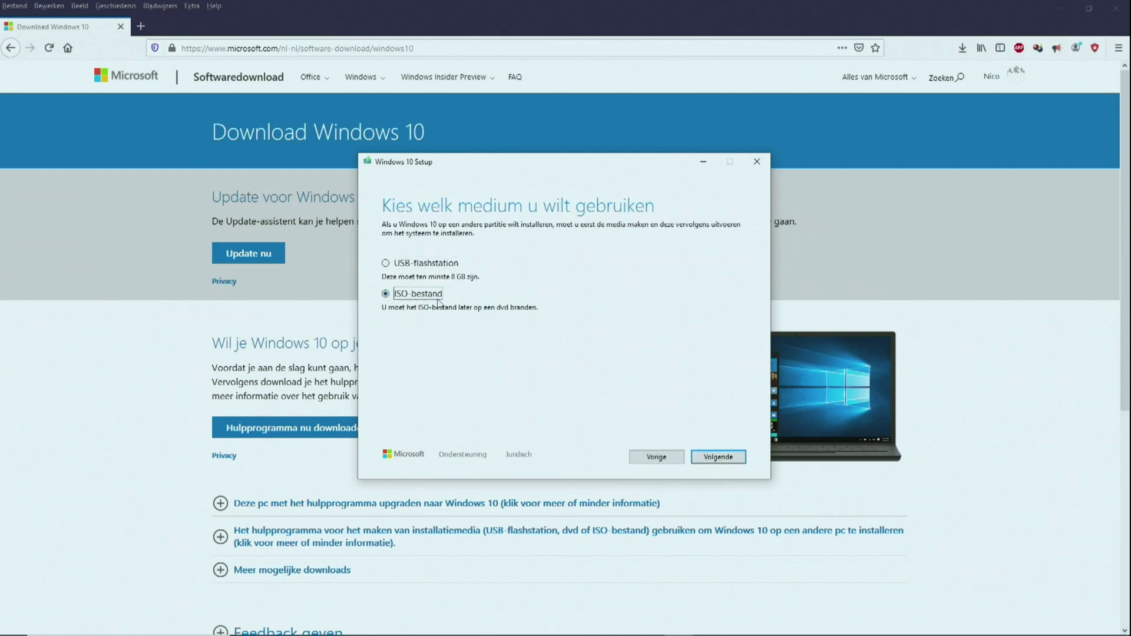
{"action": "left_click", "coordinate": [718, 459]}
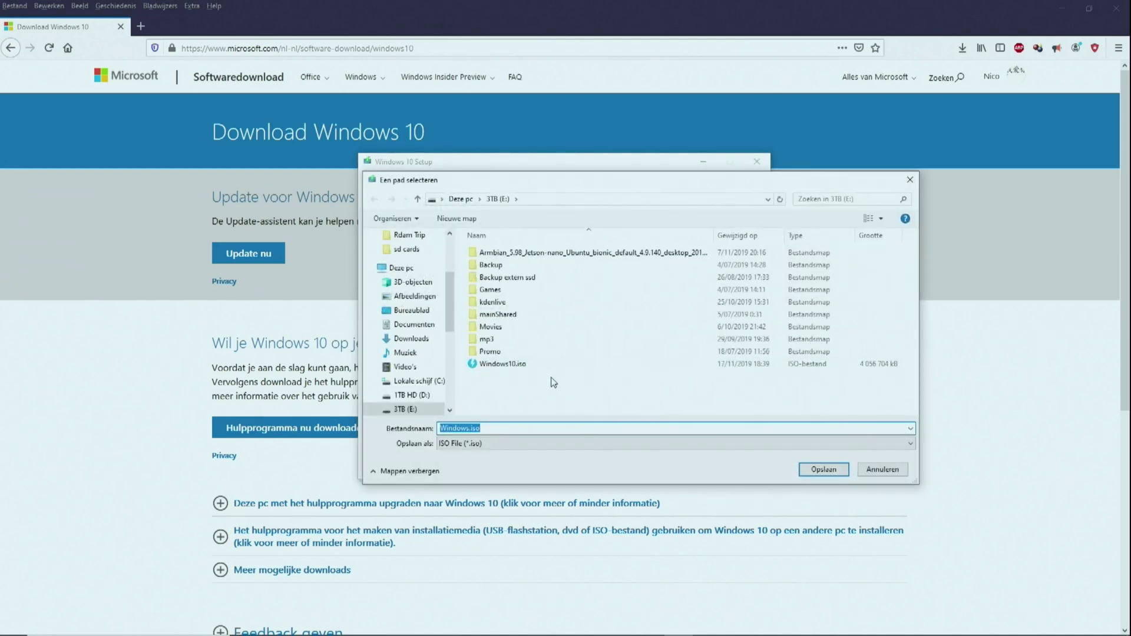
Save the image as Windows10English.iso on 3TB (E:) to start the download
{"action": "key", "text": "Home"}
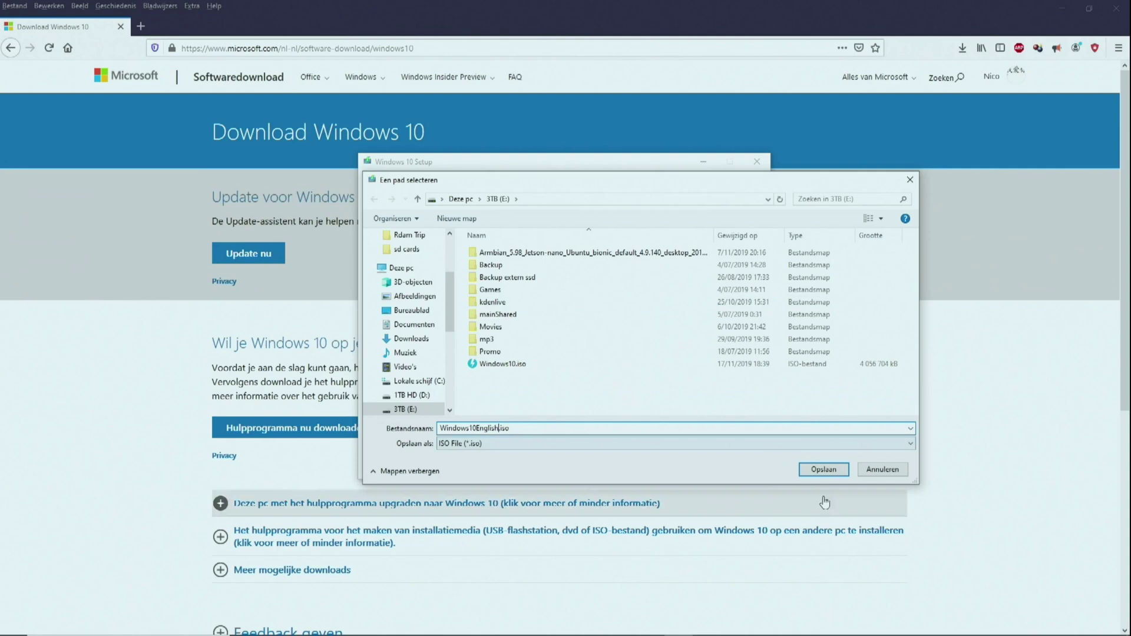
{"action": "left_click", "coordinate": [824, 470]}
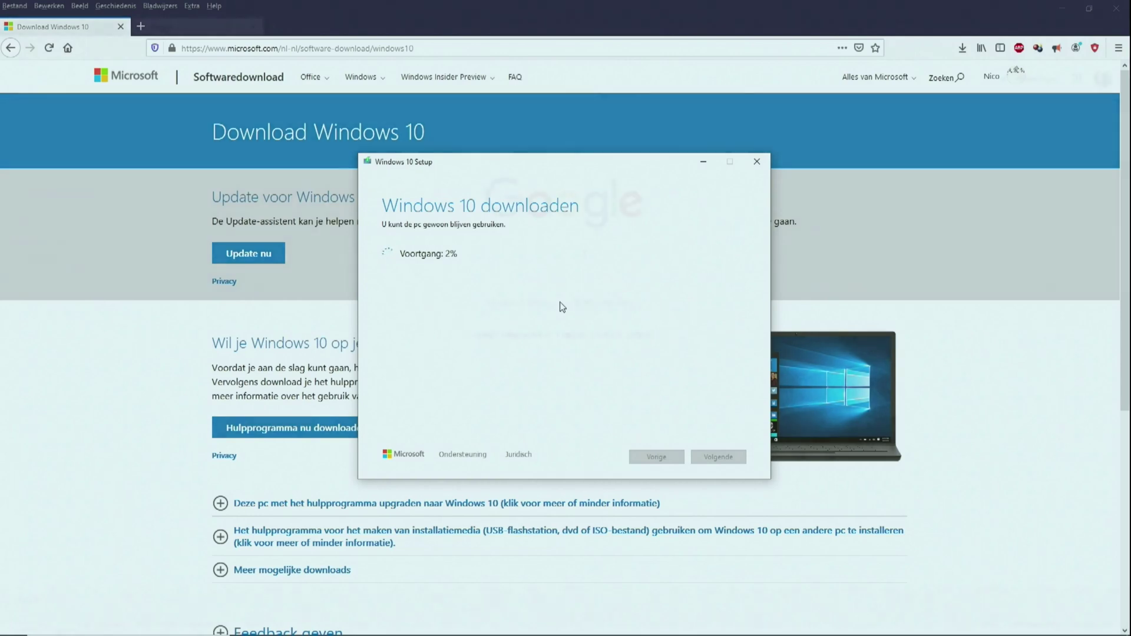
Search for rufus, open rufus.ie and save the Rufus 3.8 download
{"action": "type", "text": "rusu"}
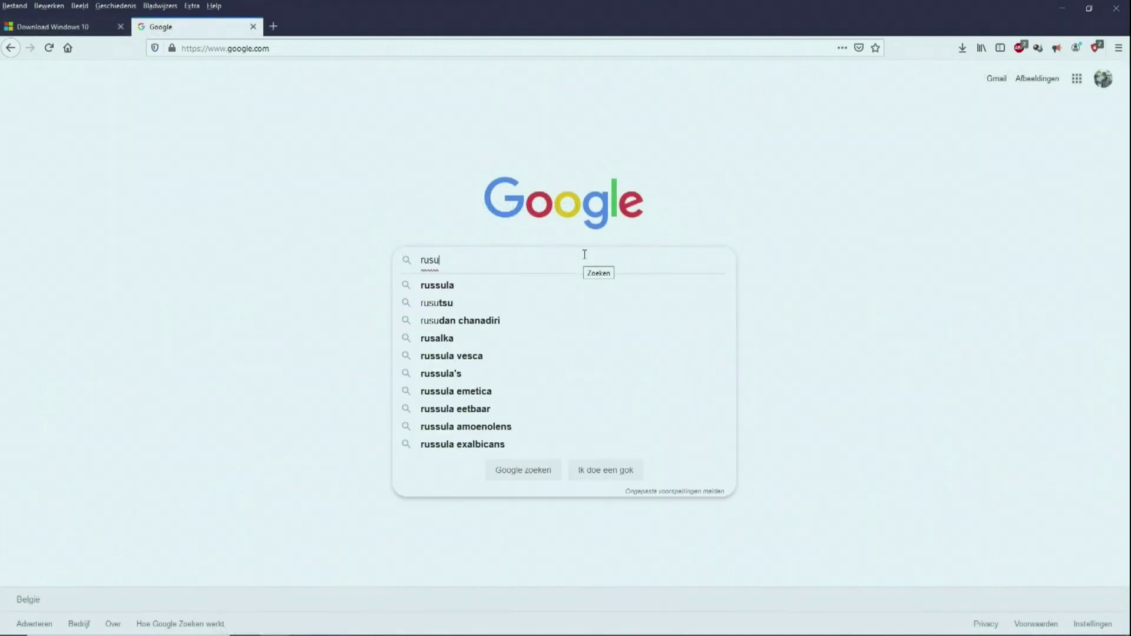
{"action": "key", "text": "BackSpace"}
{"action": "key", "text": "BackSpace"}
{"action": "key", "text": "BackSpace"}
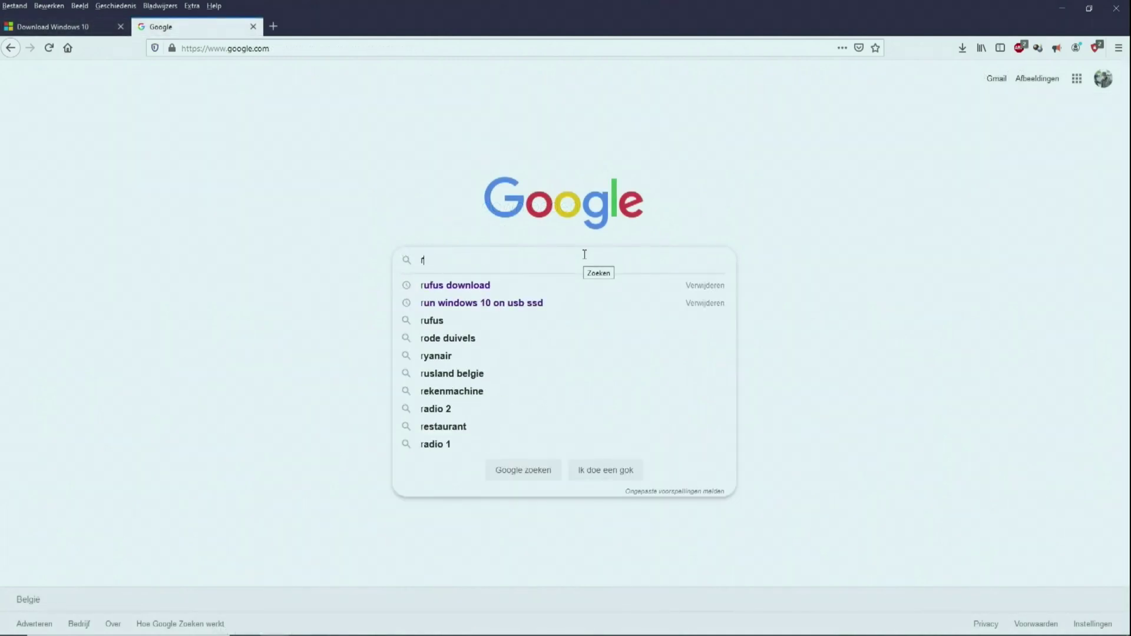
{"action": "type", "text": "ufus"}
{"action": "key", "text": "Return"}
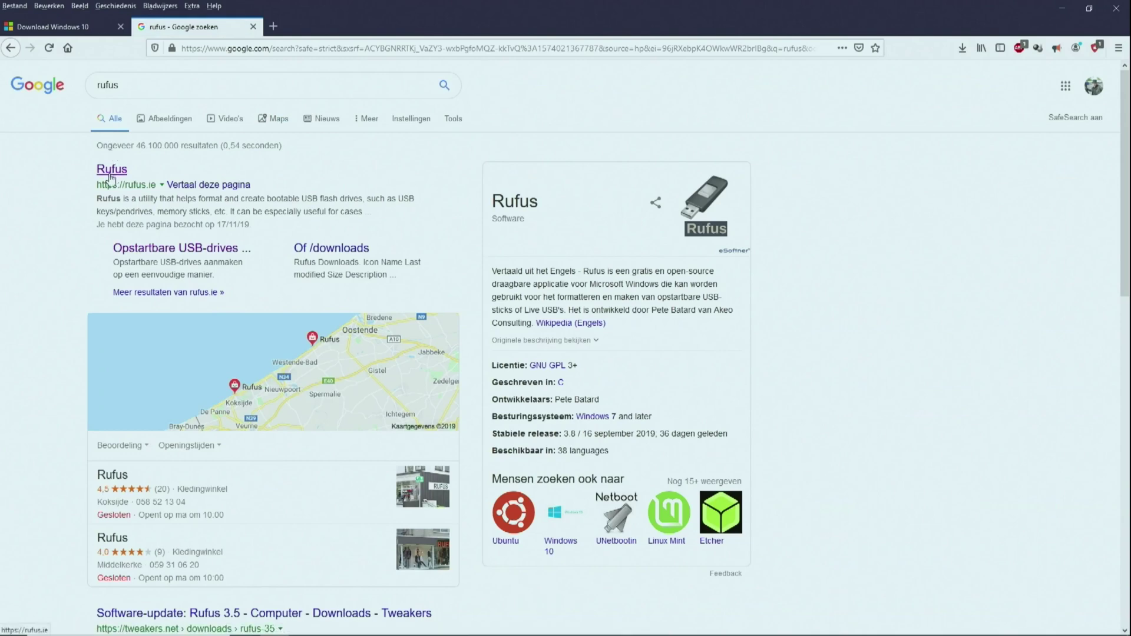
{"action": "left_click", "coordinate": [111, 172]}
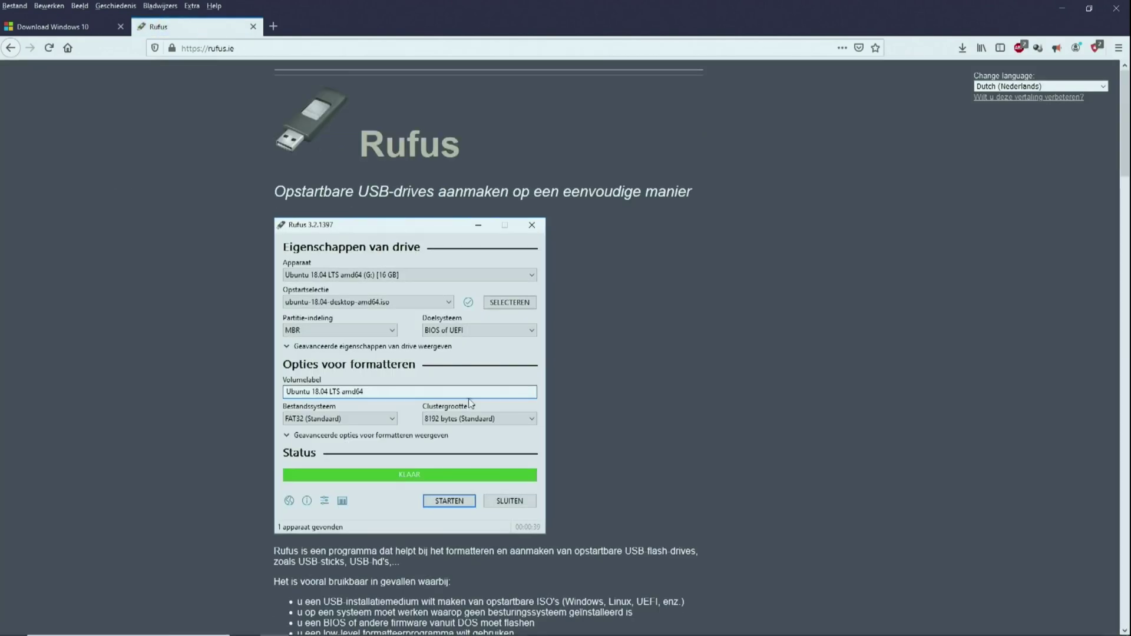
{"action": "scroll", "coordinate": [469, 400], "scroll_direction": "down", "scroll_amount": 6}
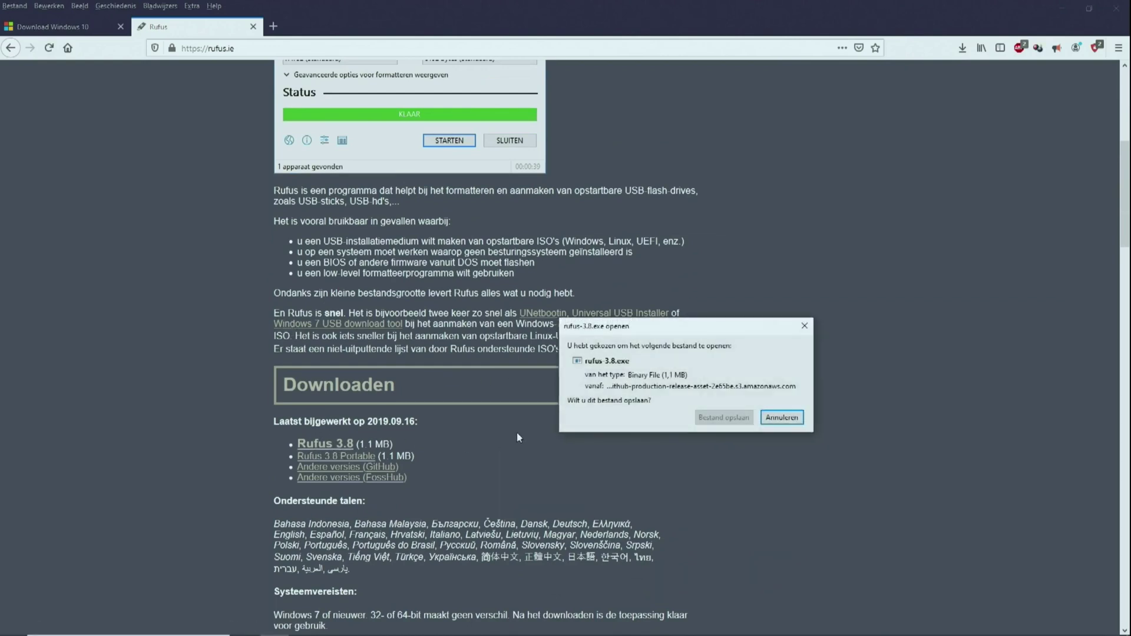
{"action": "left_click", "coordinate": [740, 424]}
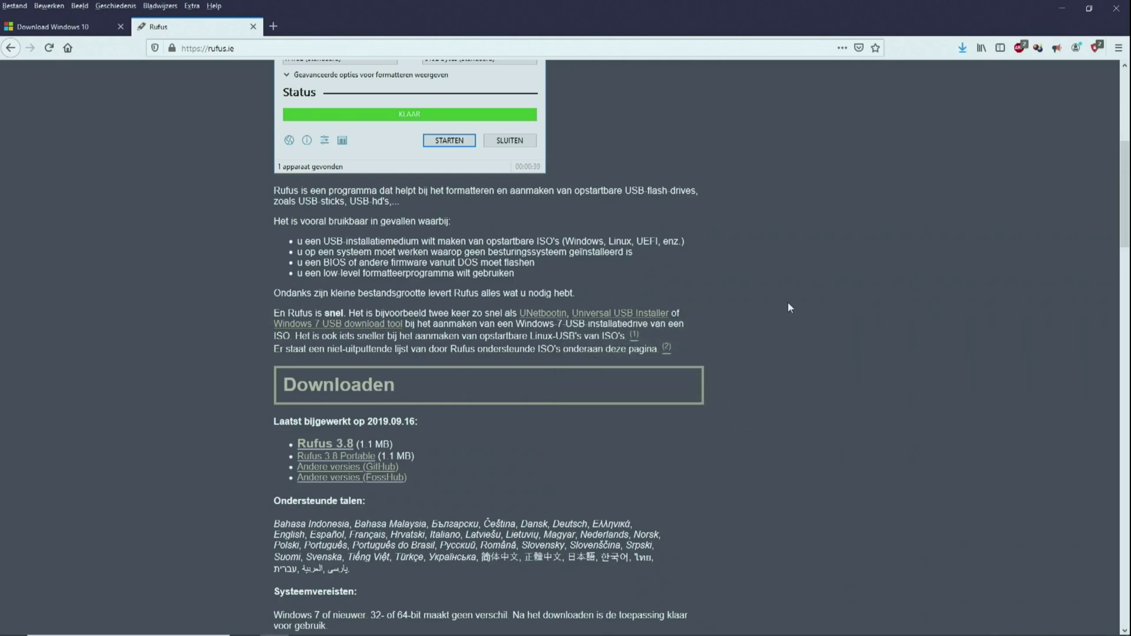
Run rufus-3.8(1).exe from its download folder as administrator
{"action": "left_click", "coordinate": [963, 48]}
{"action": "left_click", "coordinate": [953, 82]}
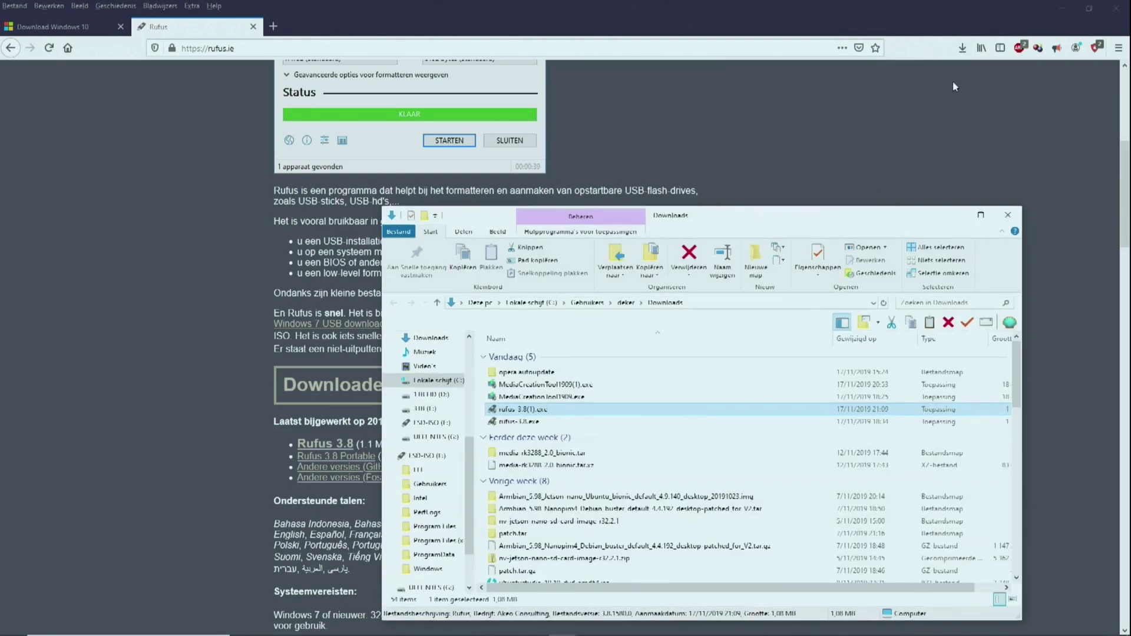
{"action": "right_click", "coordinate": [524, 409]}
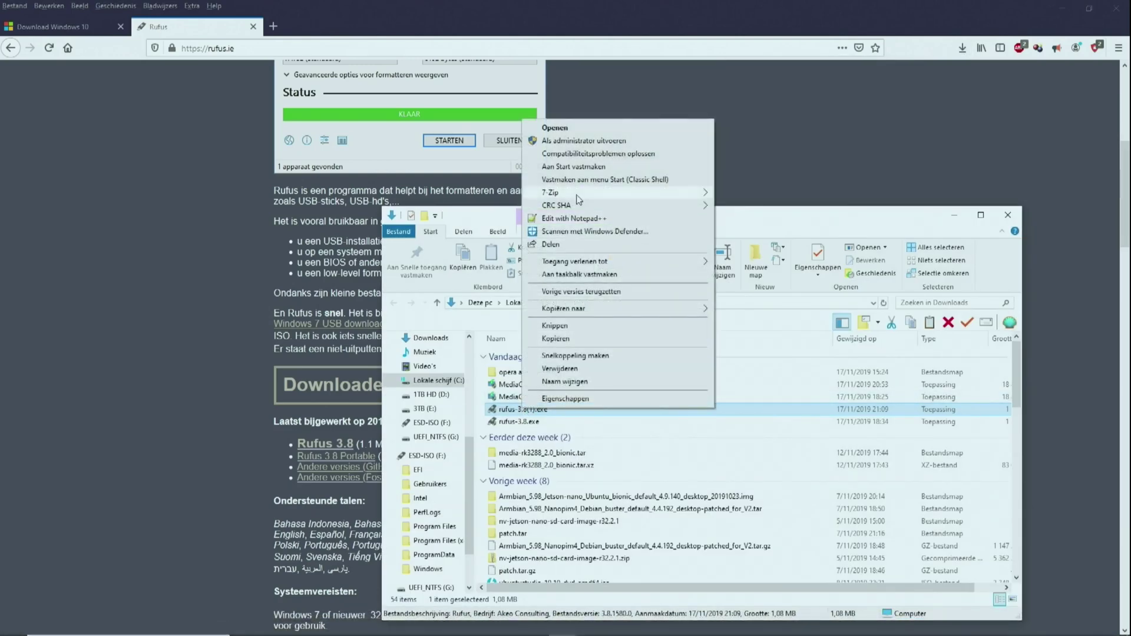
{"action": "left_click", "coordinate": [578, 148]}
Target the 240 GB ESD-ISO drive and select Windows10English.iso from 3TB (E:) as the image
{"action": "left_click", "coordinate": [511, 386]}
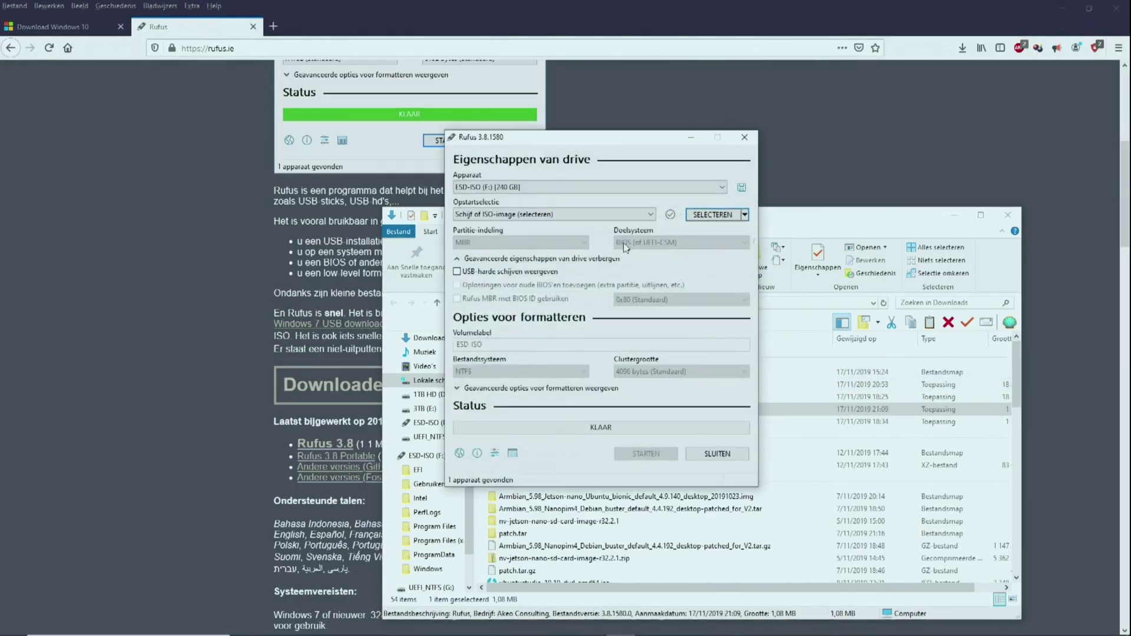
{"action": "left_click", "coordinate": [498, 188]}
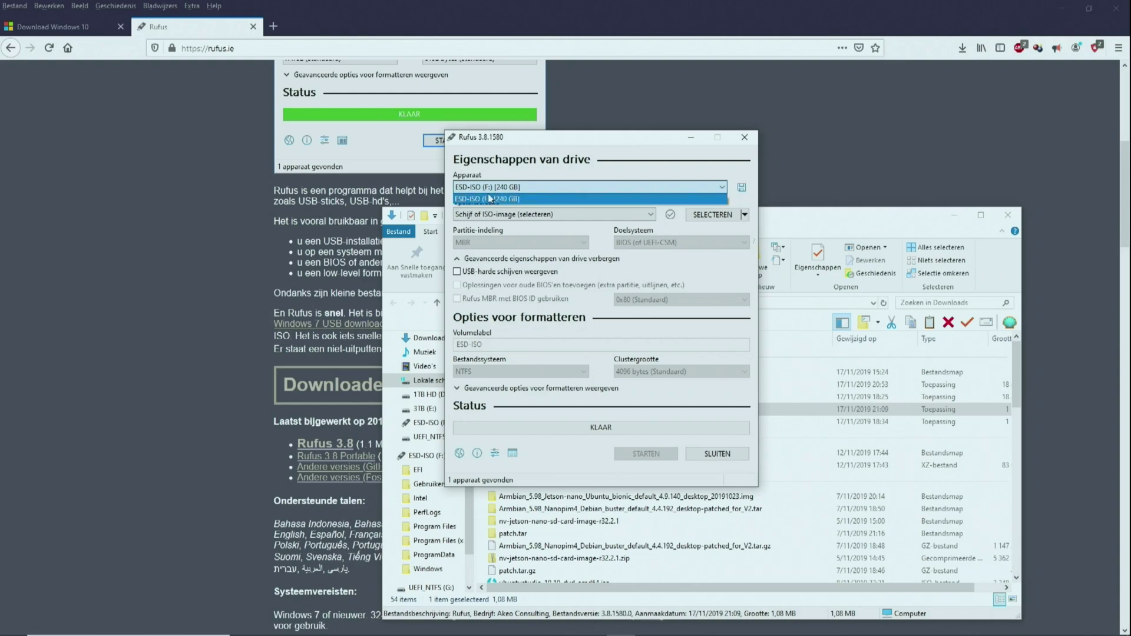
{"action": "left_click", "coordinate": [516, 198]}
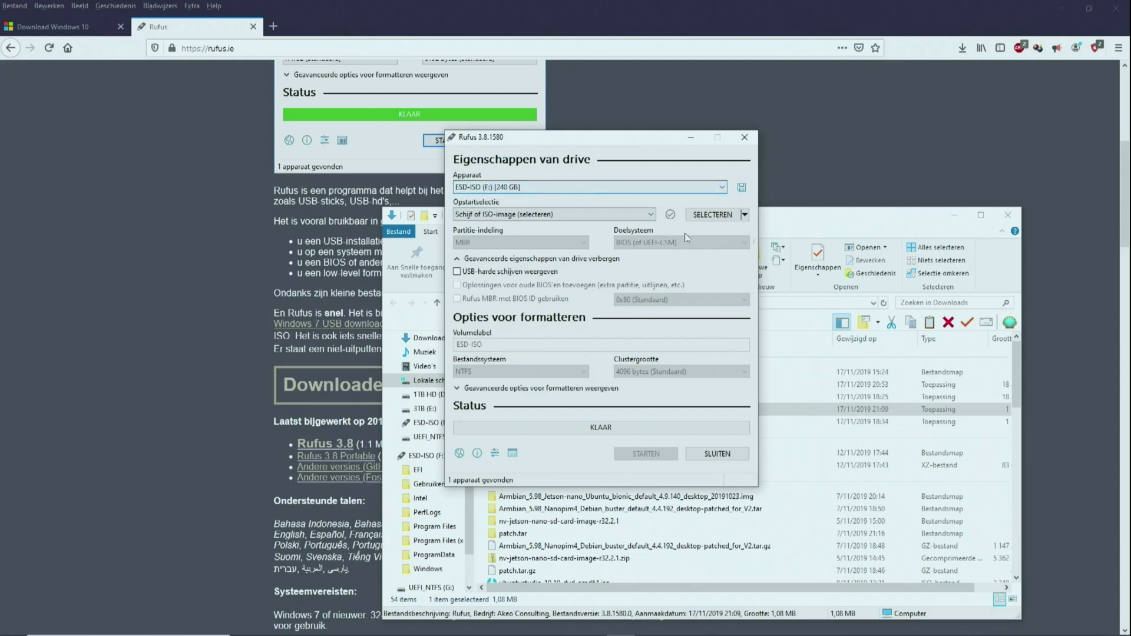
{"action": "left_click", "coordinate": [726, 216]}
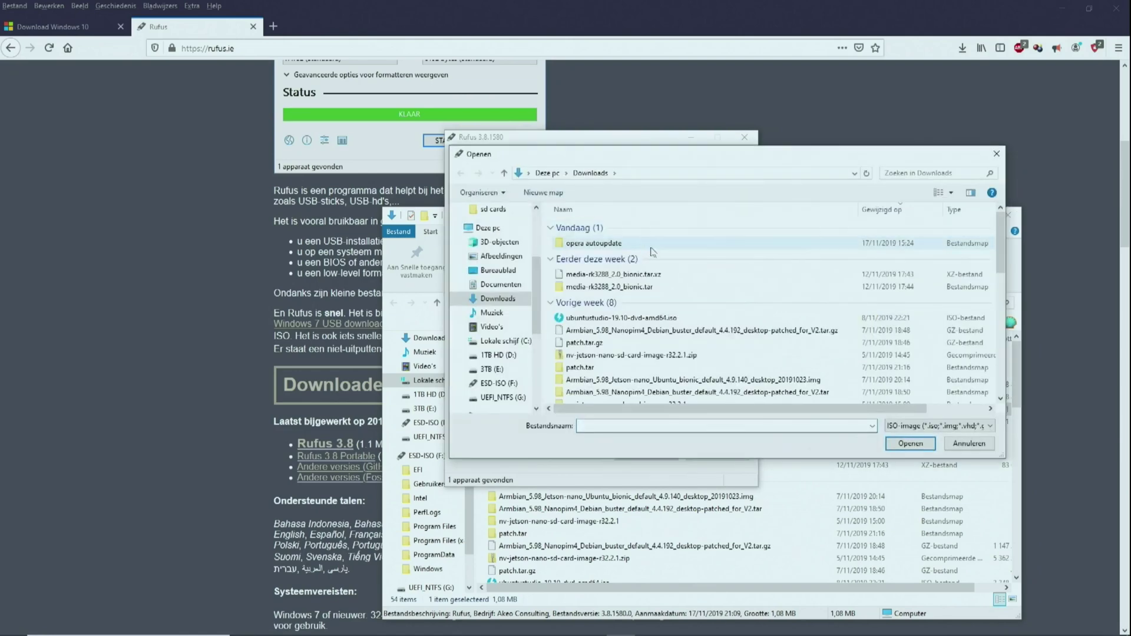
{"action": "left_click", "coordinate": [492, 368]}
{"action": "scroll", "coordinate": [598, 334], "scroll_direction": "down", "scroll_amount": 1}
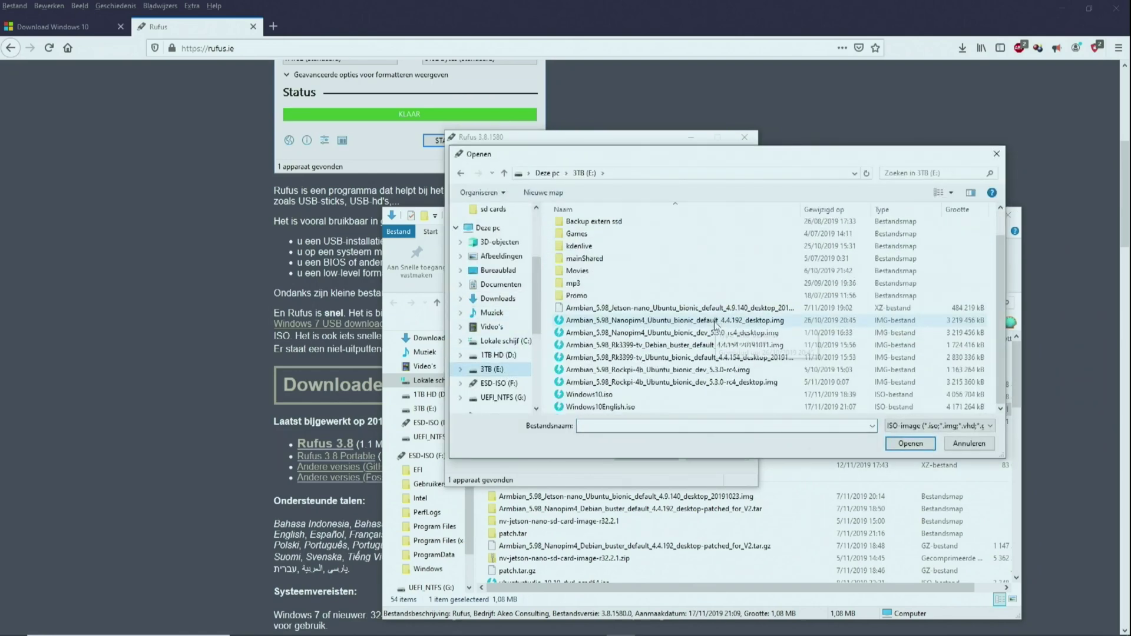
{"action": "double_click", "coordinate": [601, 406]}
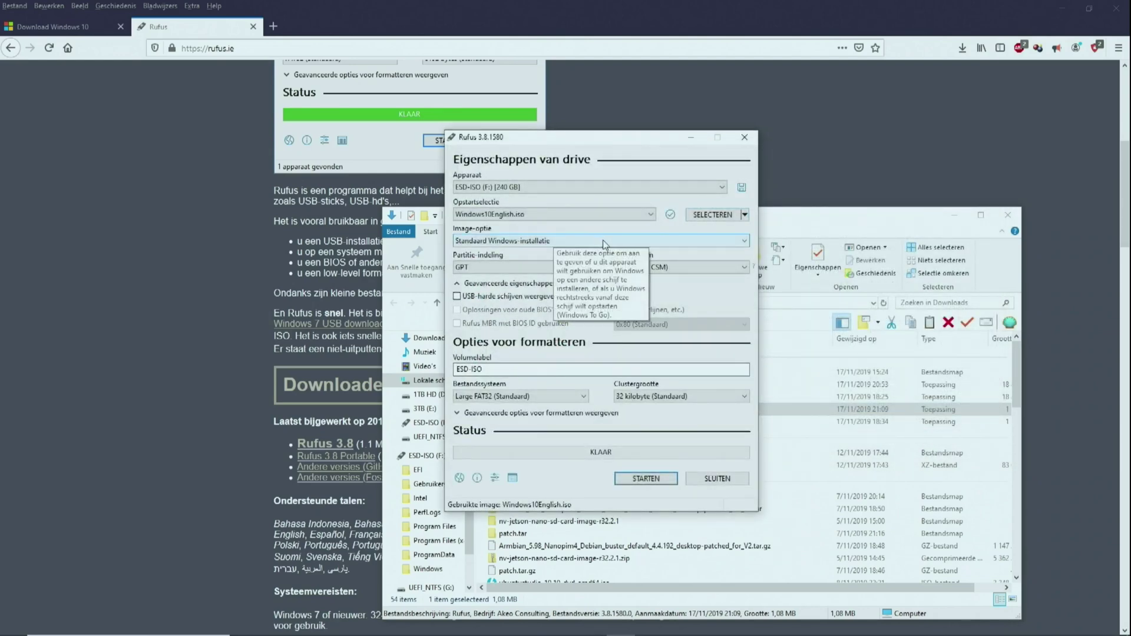
Choose Windows To Go, MBR partitioning, and allow listing USB hard drives
{"action": "left_click", "coordinate": [536, 241]}
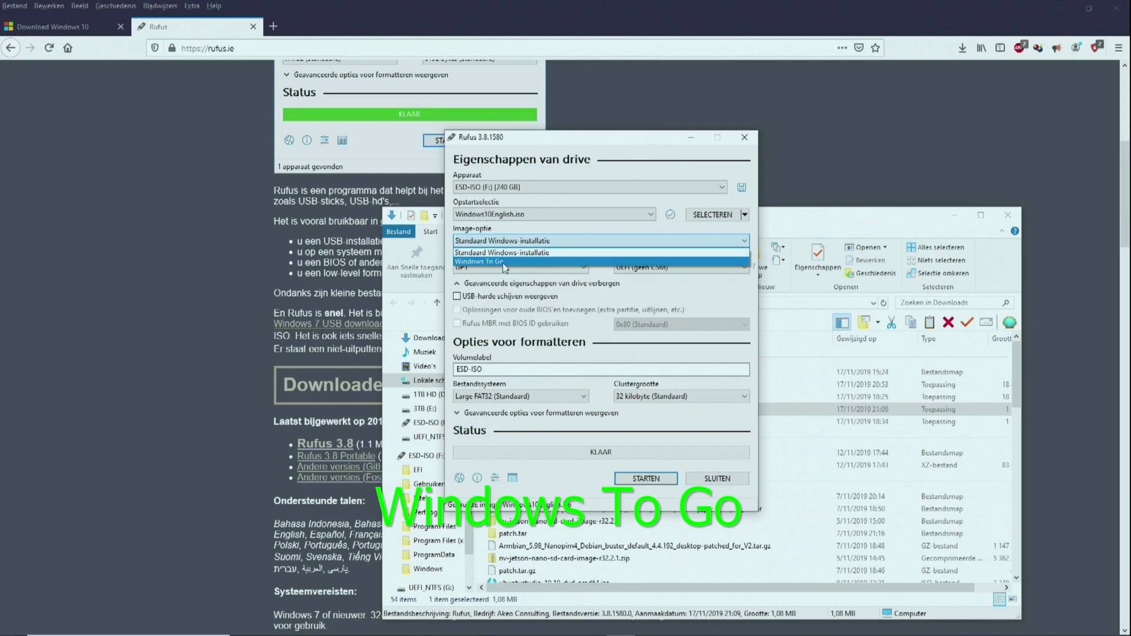
{"action": "left_click", "coordinate": [465, 262]}
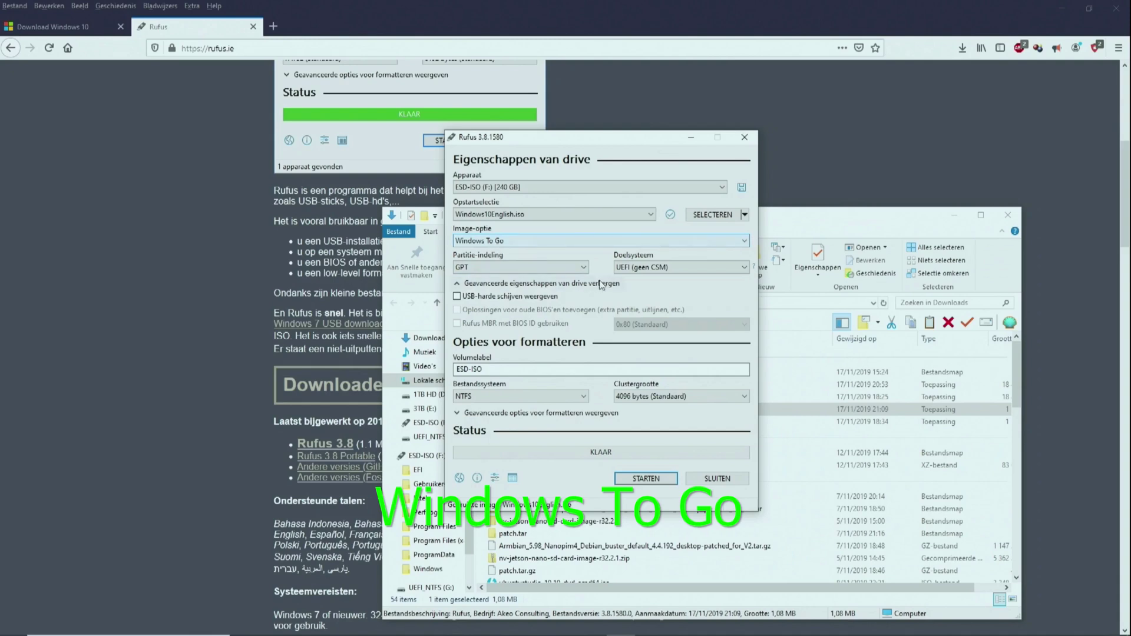
{"action": "left_click", "coordinate": [530, 267]}
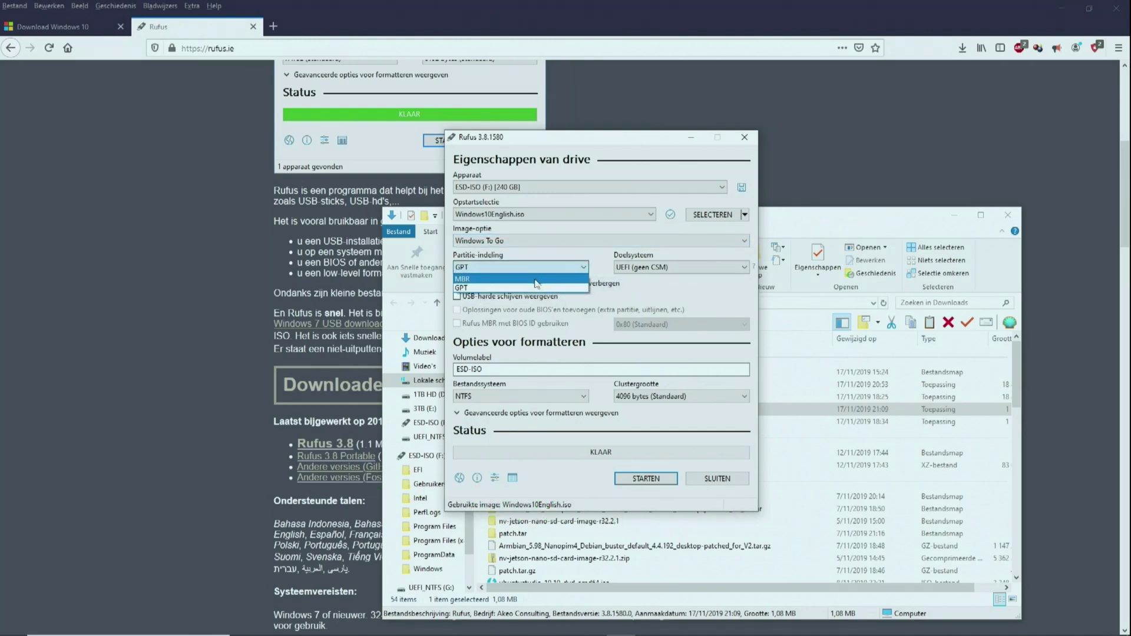
{"action": "left_click", "coordinate": [535, 280]}
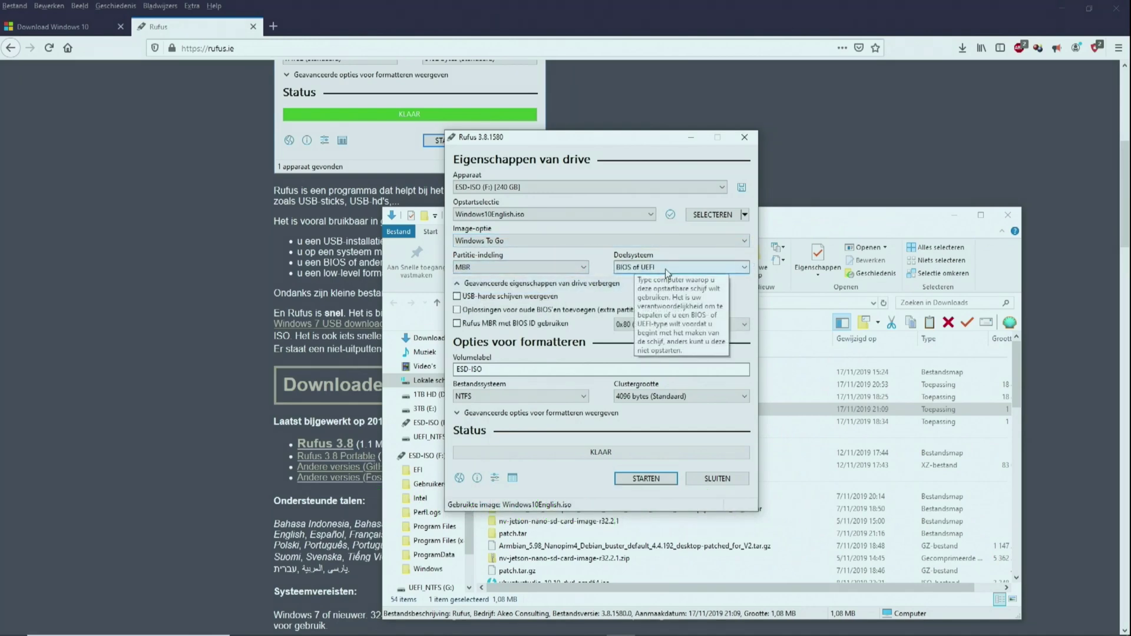
{"action": "left_click", "coordinate": [458, 296]}
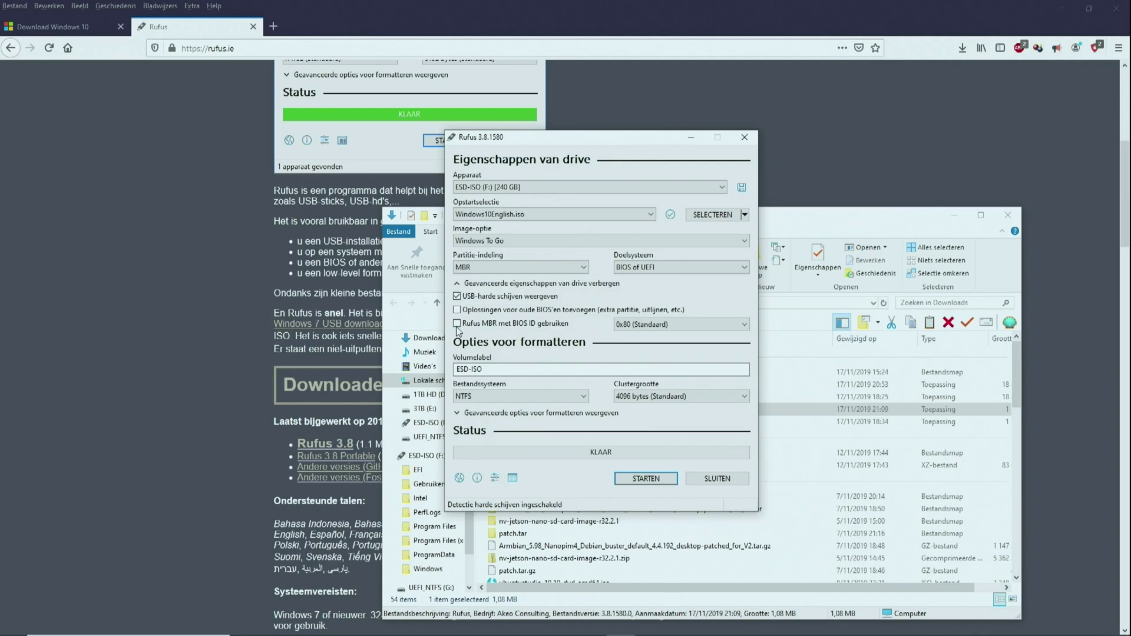
{"action": "mouse_move", "coordinate": [458, 332]}
Keep NTFS, label the volume Win10, and start the write
{"action": "left_click", "coordinate": [486, 395]}
{"action": "left_click", "coordinate": [473, 409]}
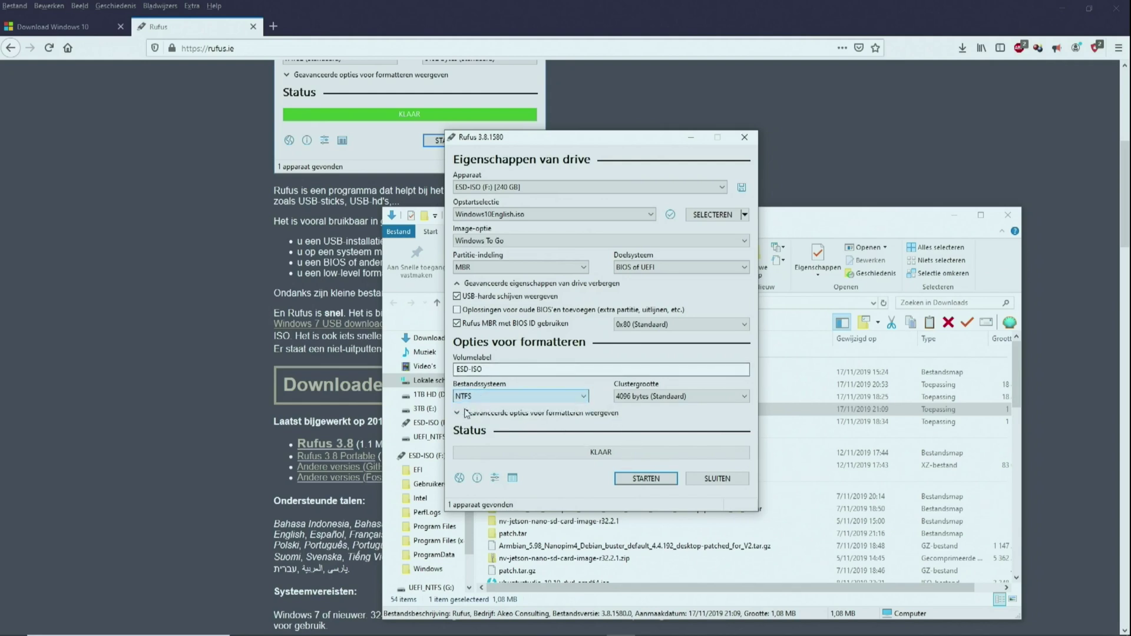
{"action": "double_click", "coordinate": [477, 369]}
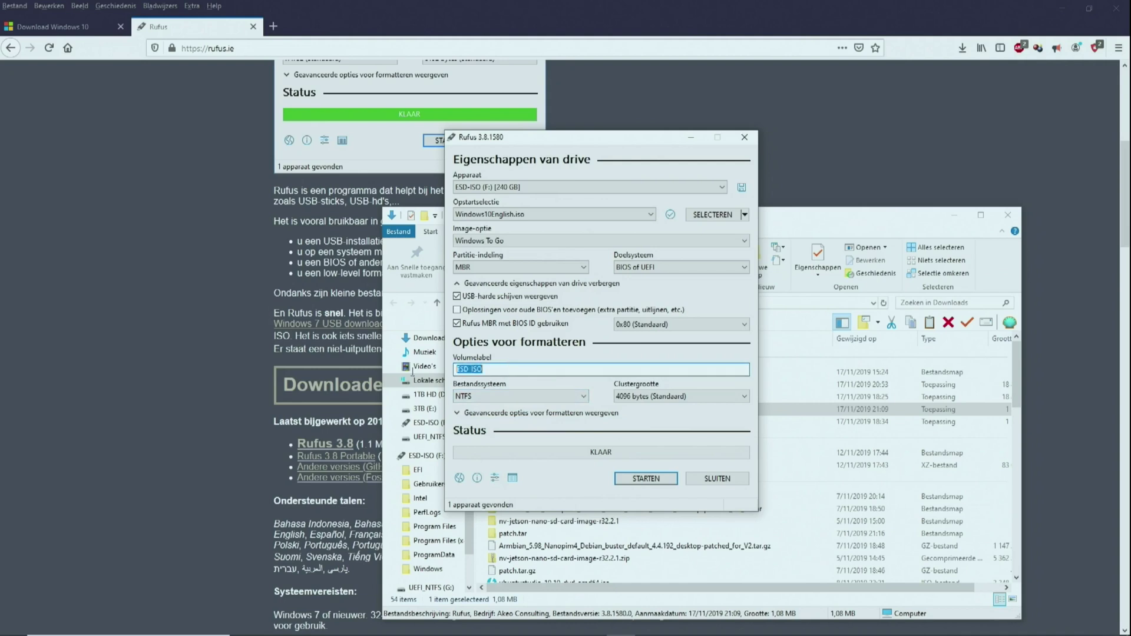
{"action": "type", "text": "Win10"}
{"action": "left_click", "coordinate": [640, 479]}
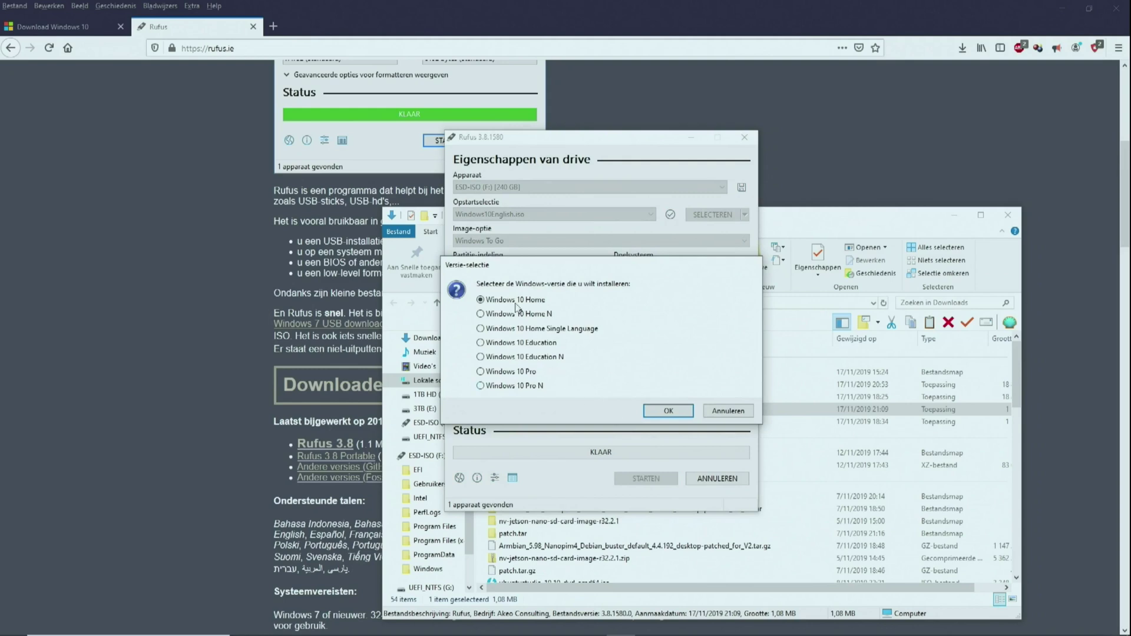
Accept Windows 10 Home, confirm erasing the drive, and close the pop-up Explorer window
{"action": "left_click", "coordinate": [659, 413]}
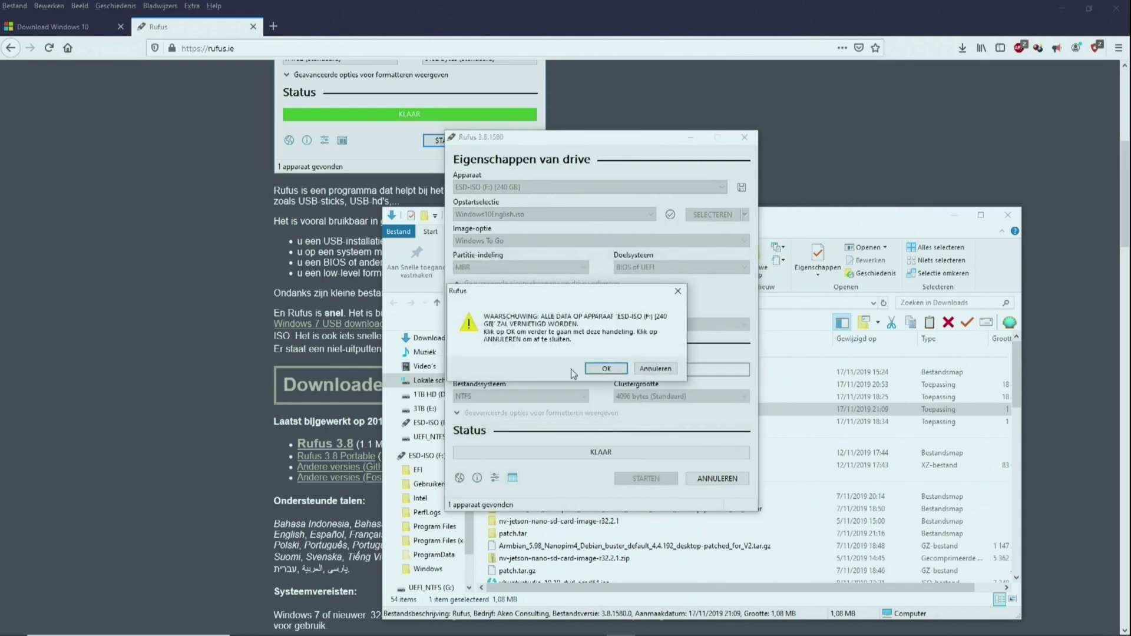
{"action": "left_click", "coordinate": [607, 369]}
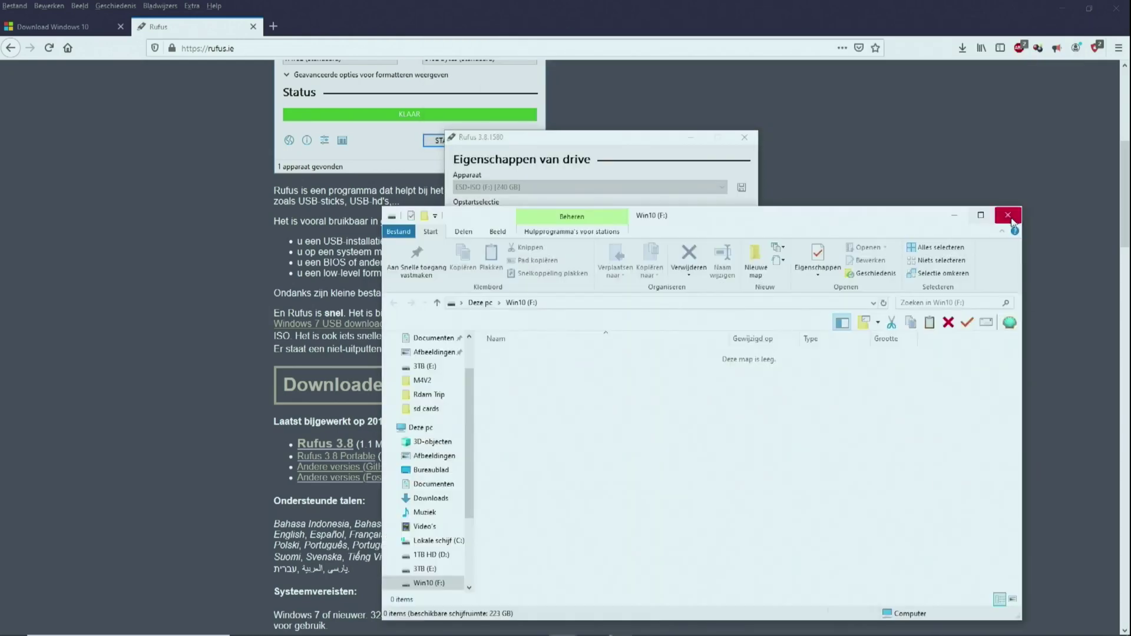
{"action": "left_click", "coordinate": [1009, 215]}
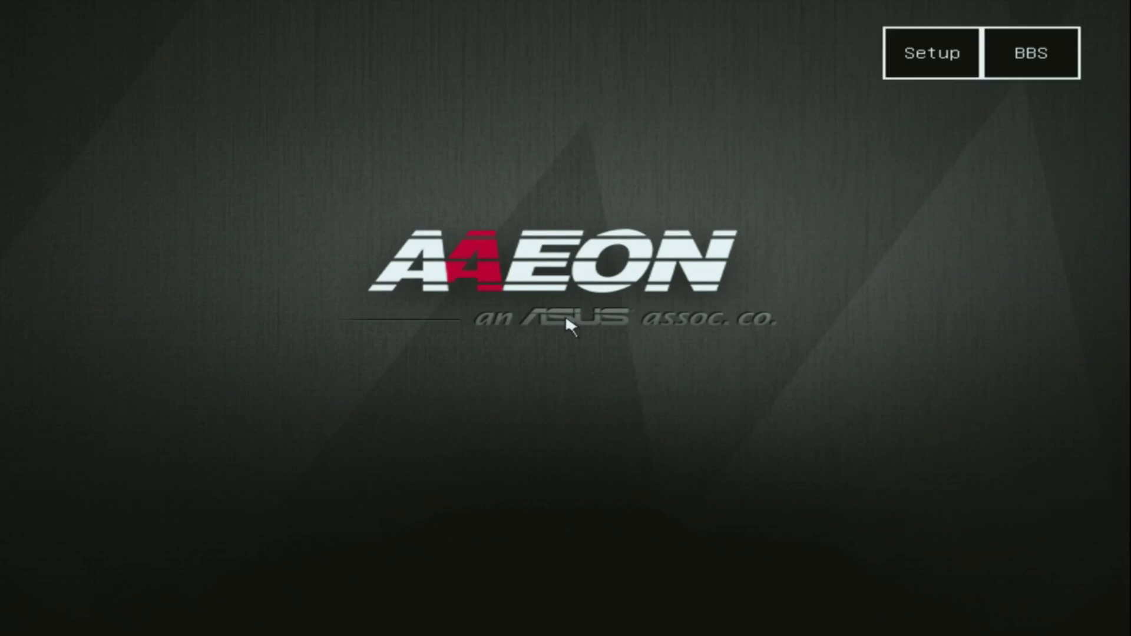
In BIOS setup, set Windows Boot Manager first and Kingston Android-IA second in boot order
{"action": "key", "text": "Delete"}
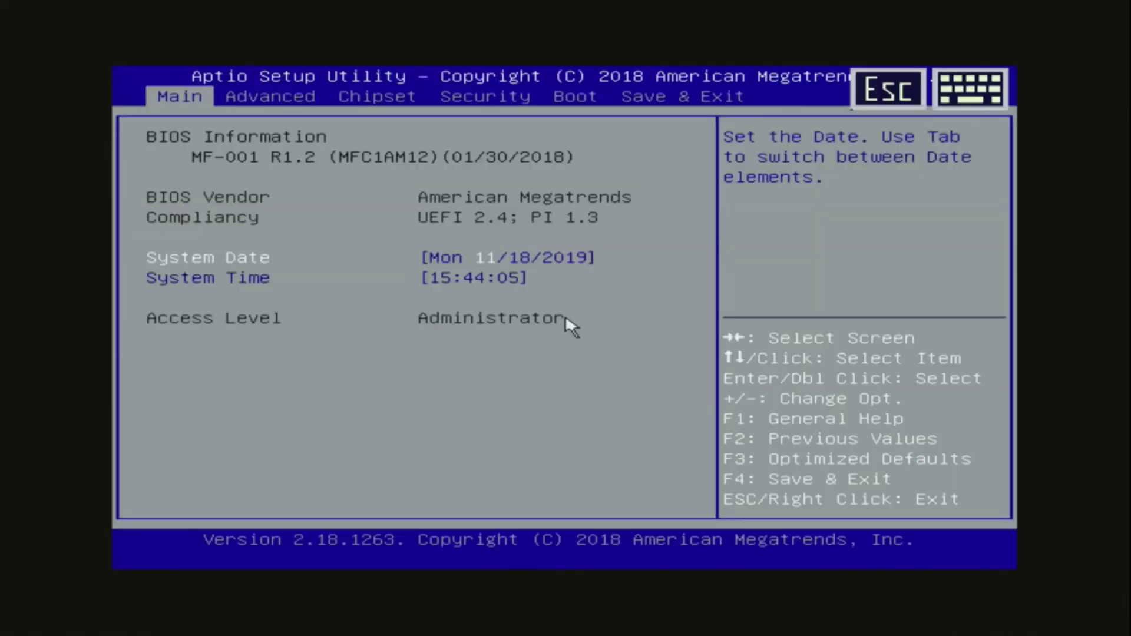
{"action": "key", "text": "Right"}
{"action": "key", "text": "Right"}
{"action": "key", "text": "Right"}
{"action": "key", "text": "Right"}
{"action": "key", "text": "Right"}
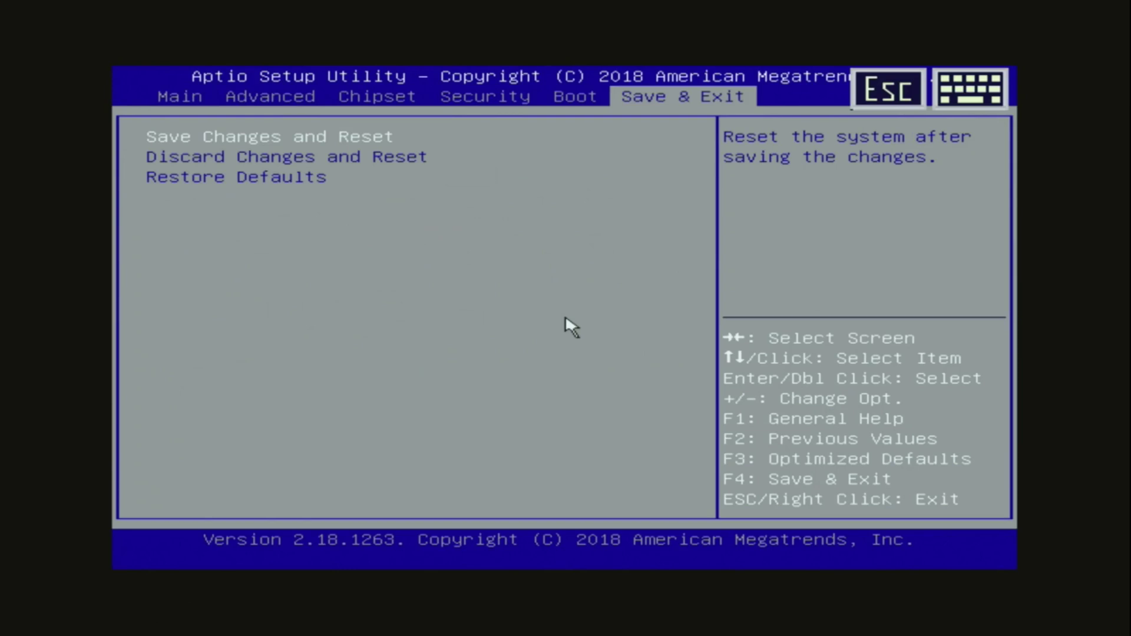
{"action": "key", "text": "Left"}
{"action": "key", "text": "Down"}
{"action": "key", "text": "Down"}
{"action": "key", "text": "Down"}
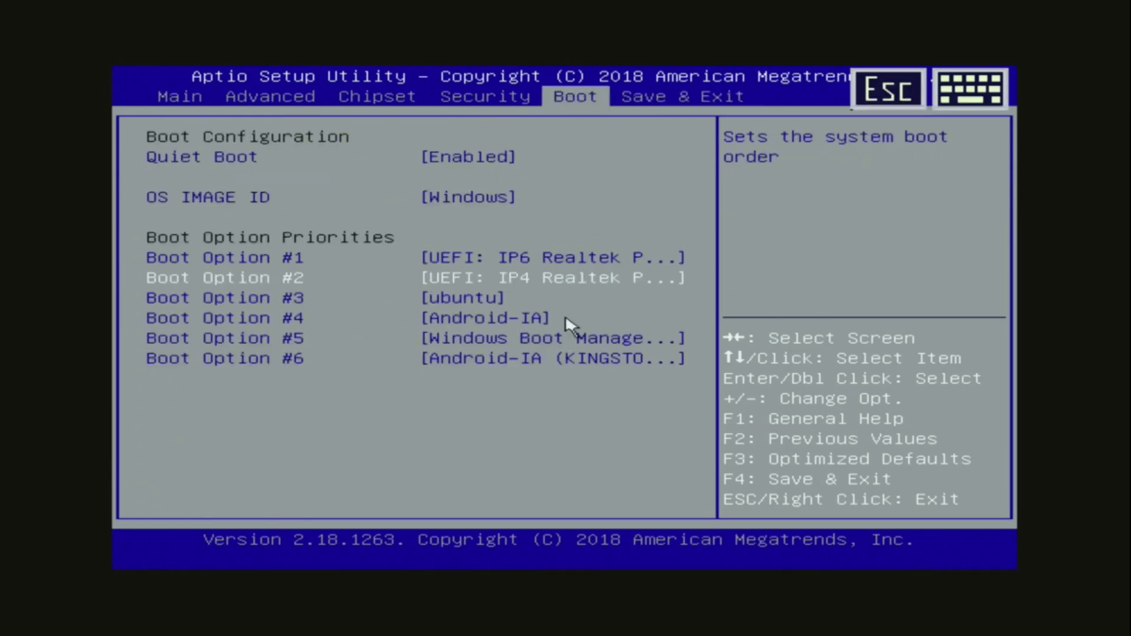
{"action": "key", "text": "Up"}
{"action": "key", "text": "Return"}
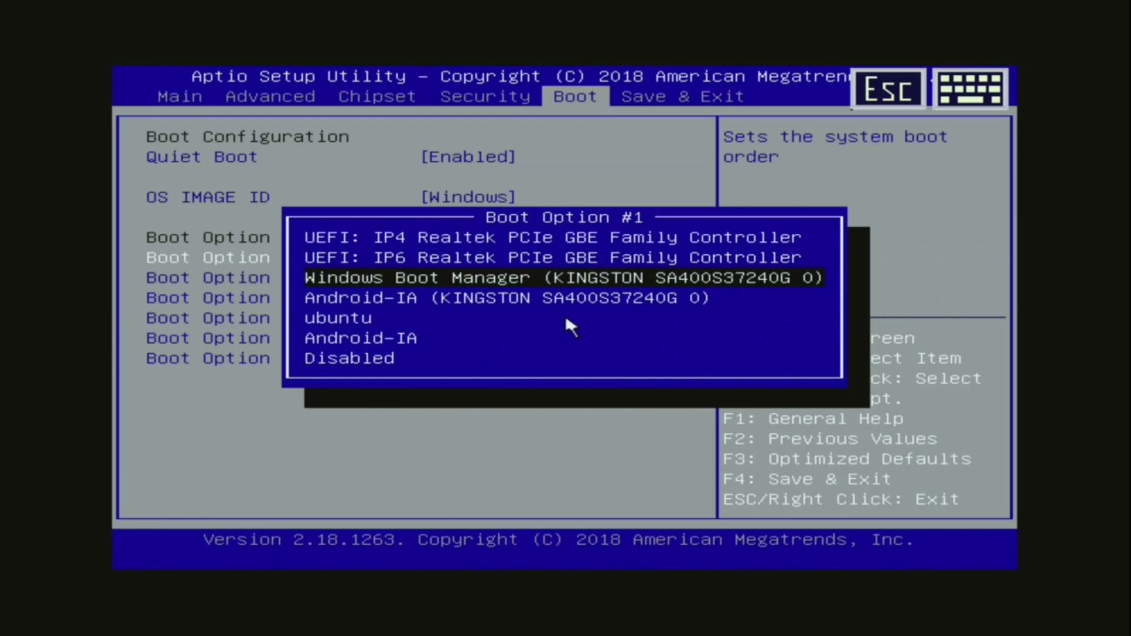
{"action": "key", "text": "Return"}
{"action": "key", "text": "Down"}
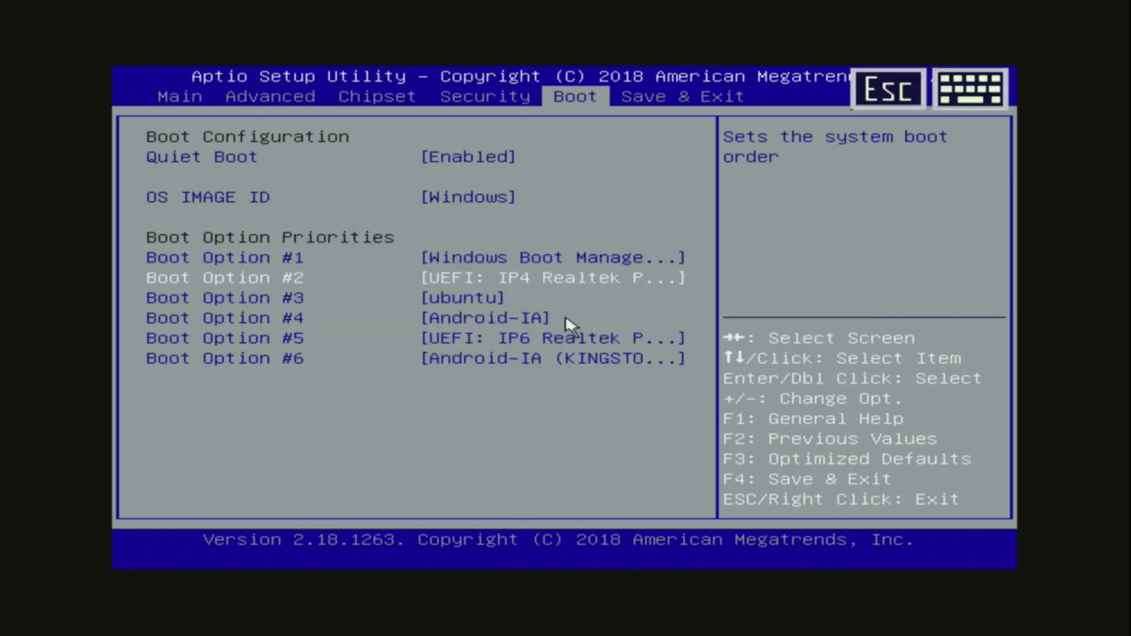
{"action": "key", "text": "Return"}
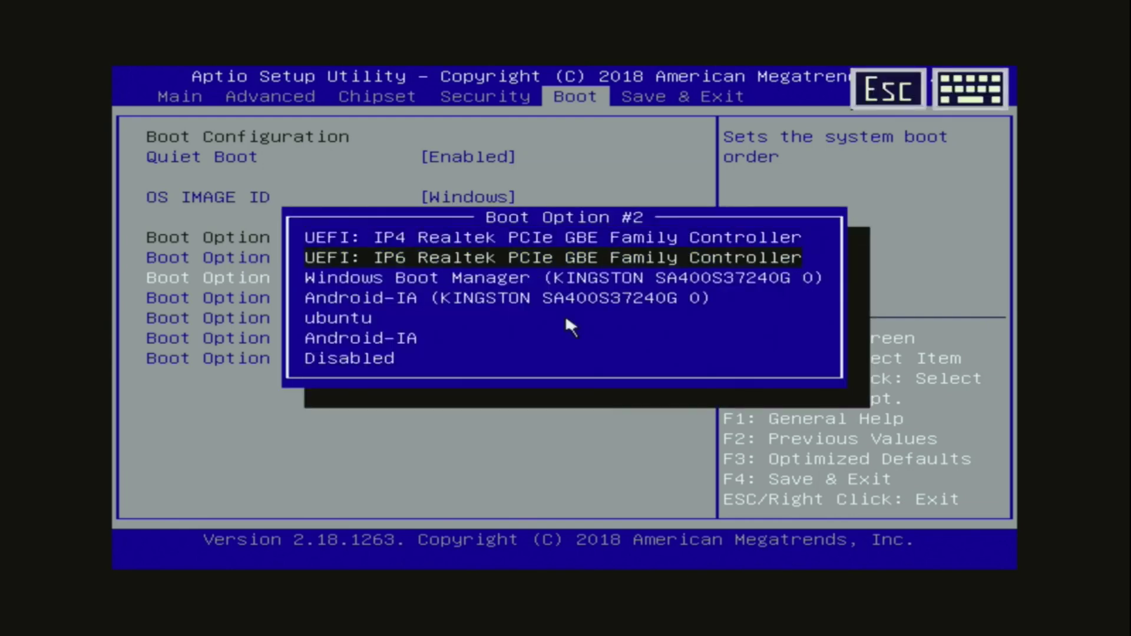
{"action": "key", "text": "Return"}
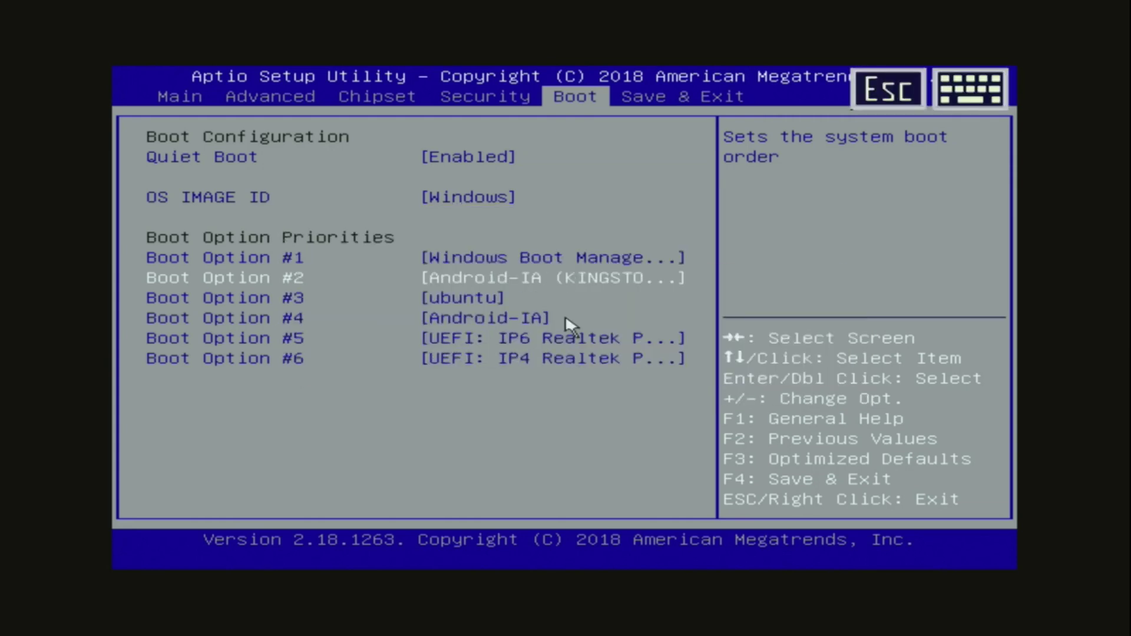
{"action": "key", "text": "Down"}
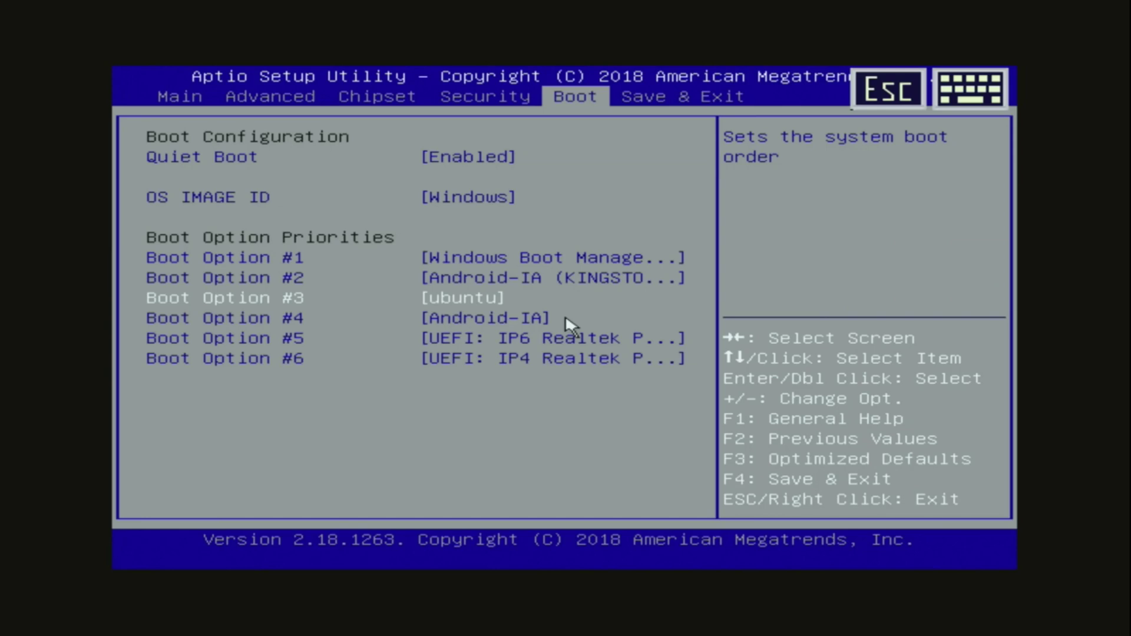
Save the changes and reset from the Save & Exit tab
{"action": "key", "text": "Right"}
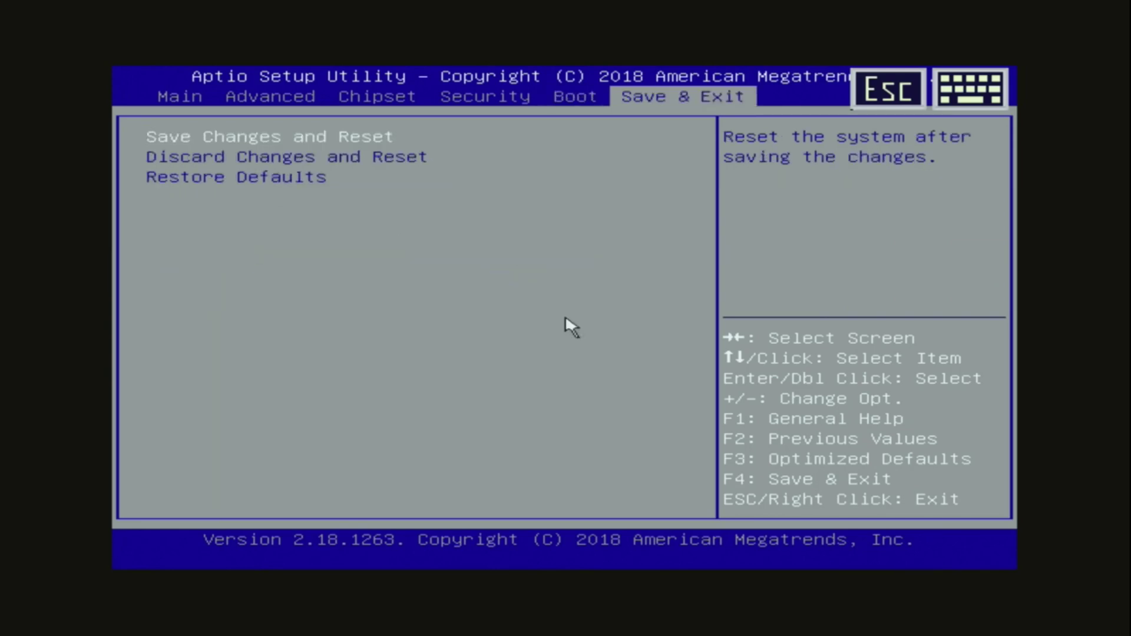
{"action": "key", "text": "Left"}
{"action": "key", "text": "Right"}
{"action": "key", "text": "Return"}
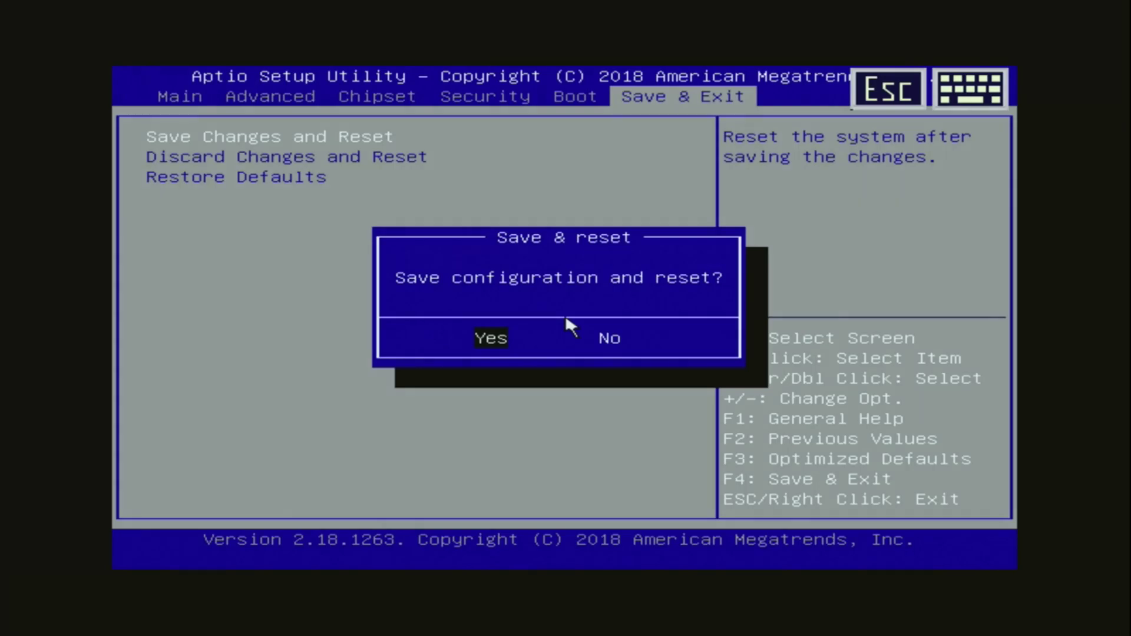
{"action": "key", "text": "Return"}
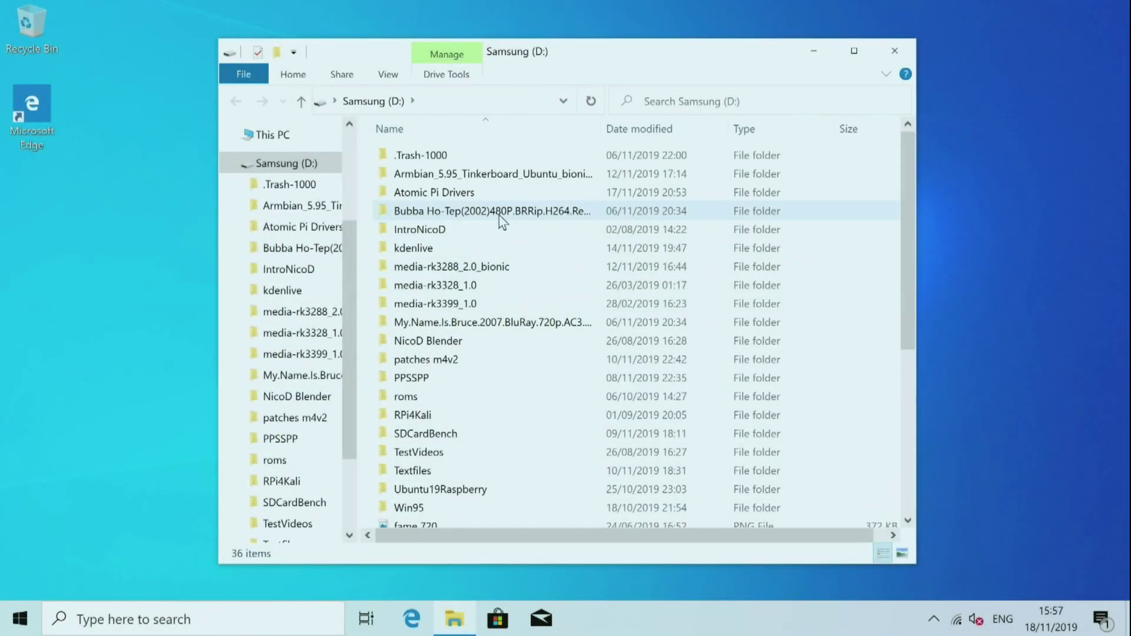
Copy the Atomic Pi Drivers folder onto the desktop
{"action": "right_click", "coordinate": [455, 198]}
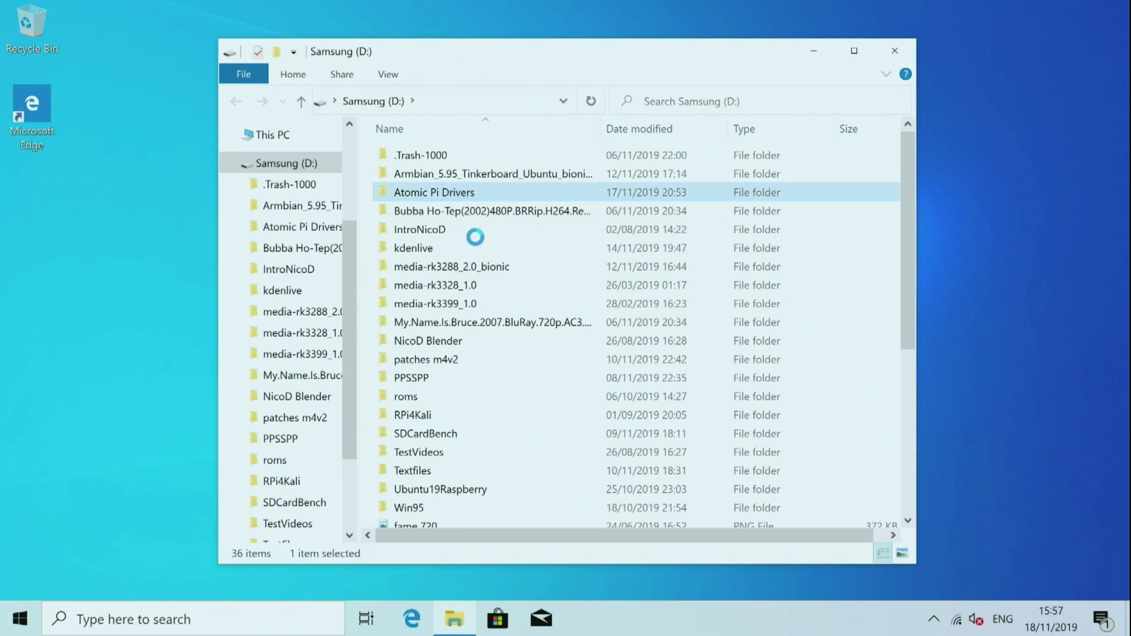
{"action": "left_click", "coordinate": [494, 400]}
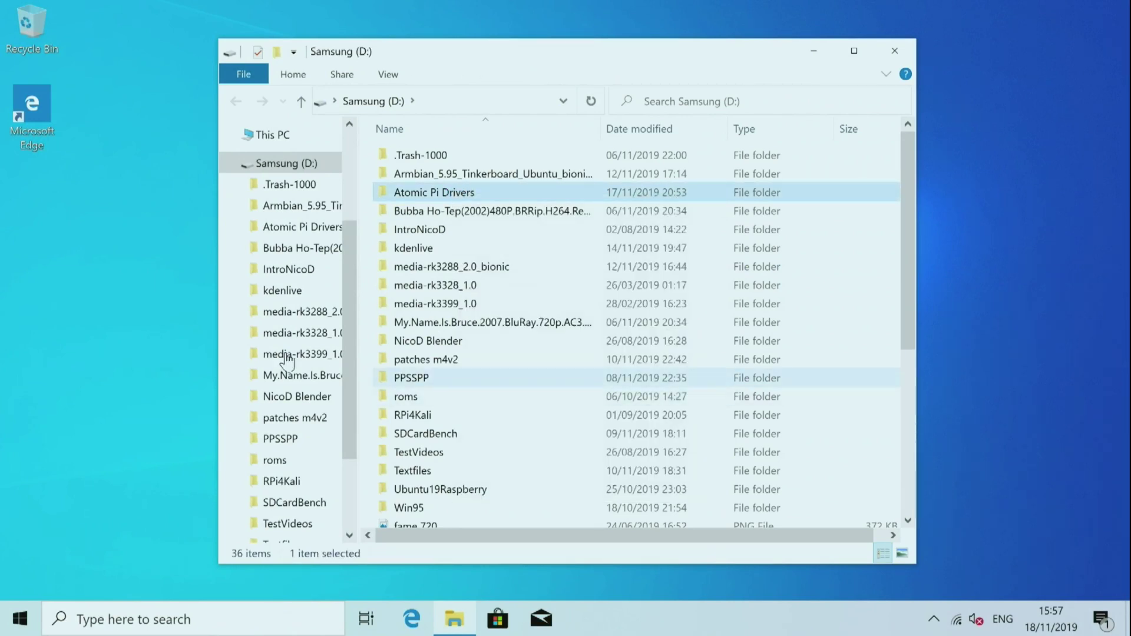
{"action": "right_click", "coordinate": [135, 303]}
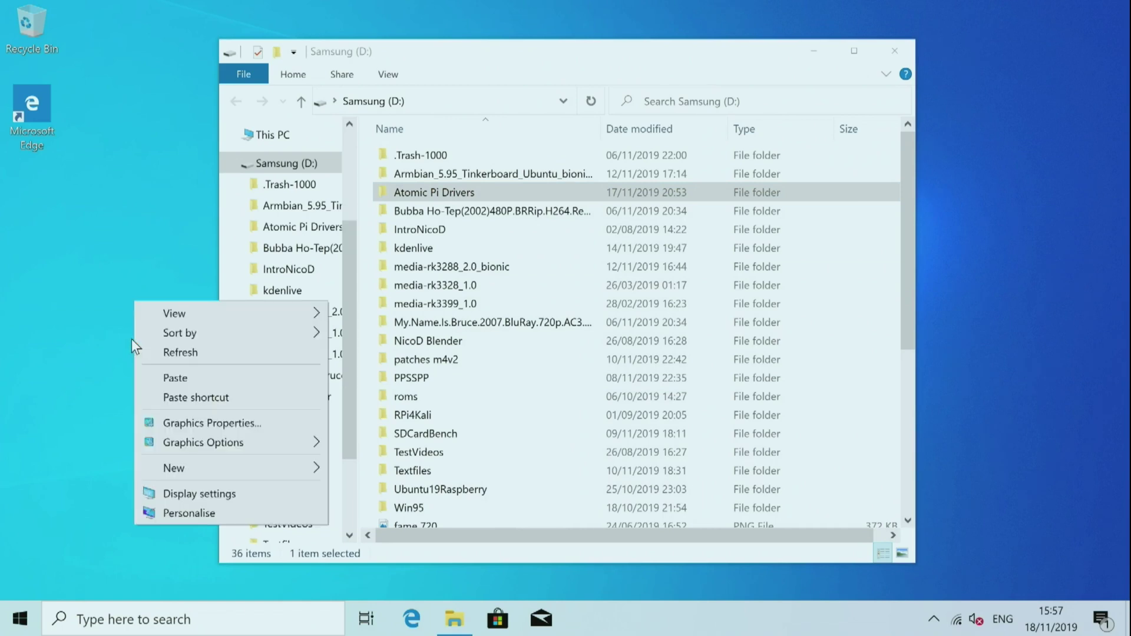
{"action": "left_click", "coordinate": [182, 379]}
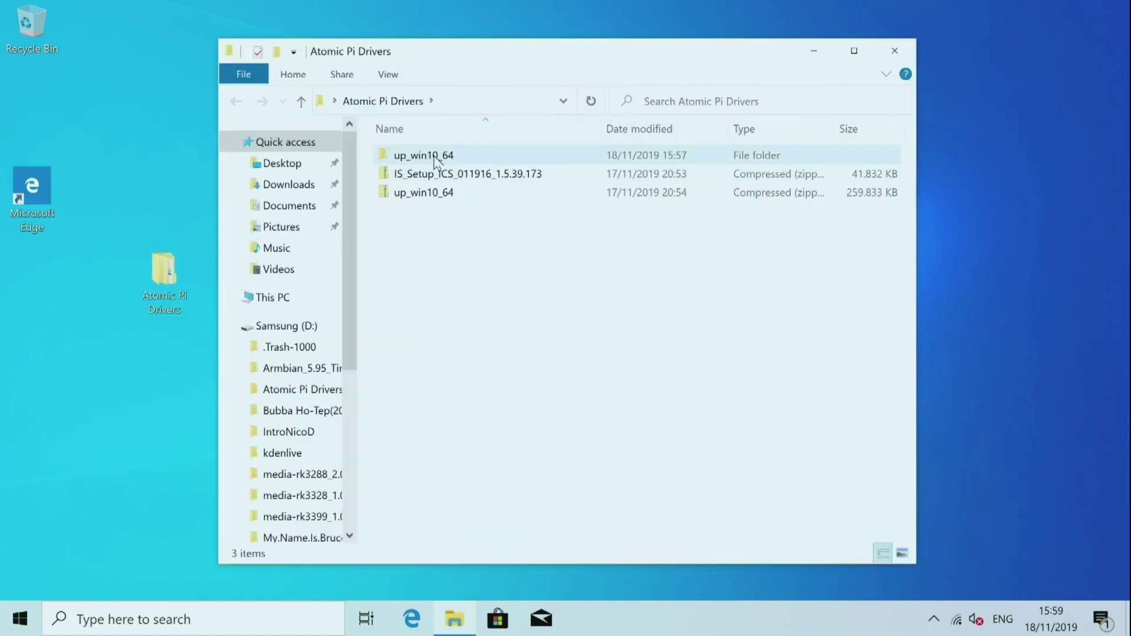
Extract the IS_Setup zip into its suggested folder
{"action": "left_click", "coordinate": [437, 175]}
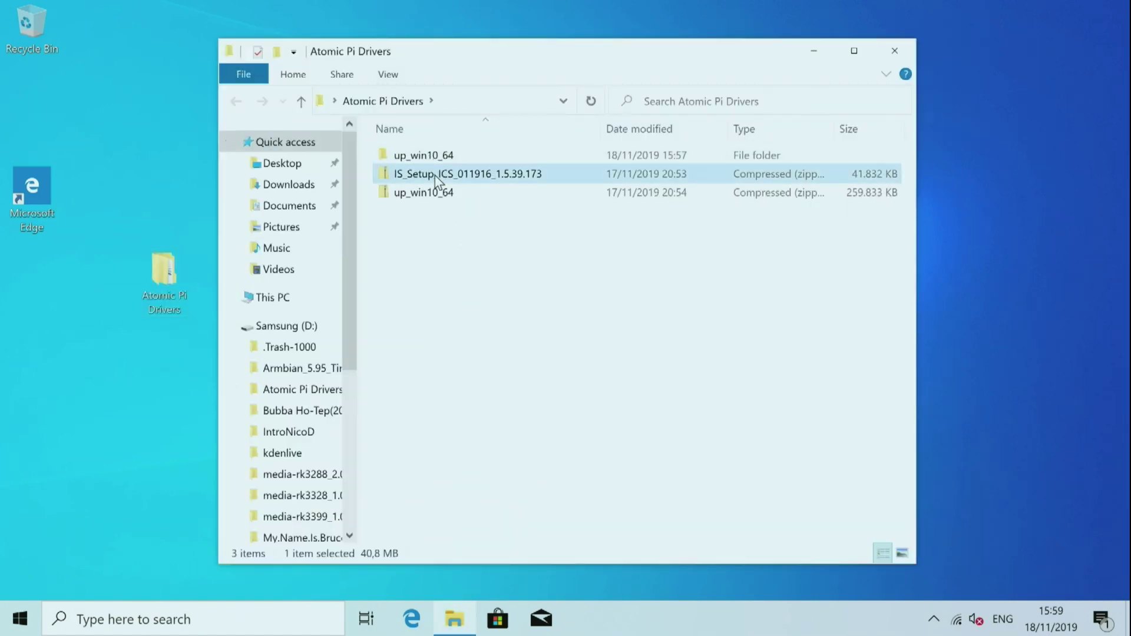
{"action": "right_click", "coordinate": [436, 174]}
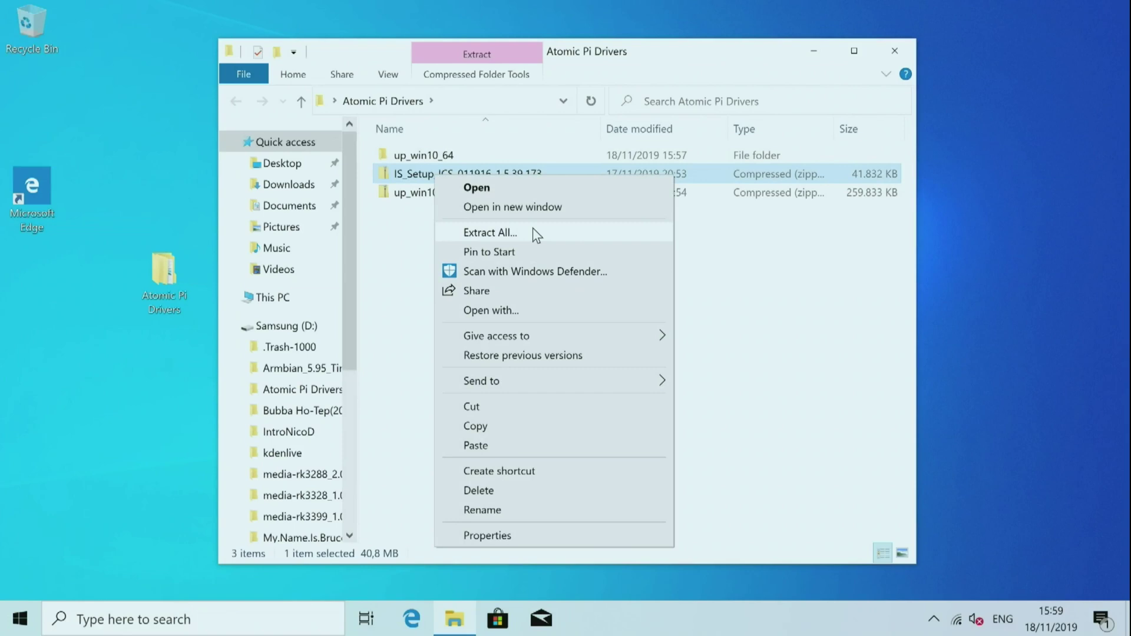
{"action": "left_click", "coordinate": [533, 231]}
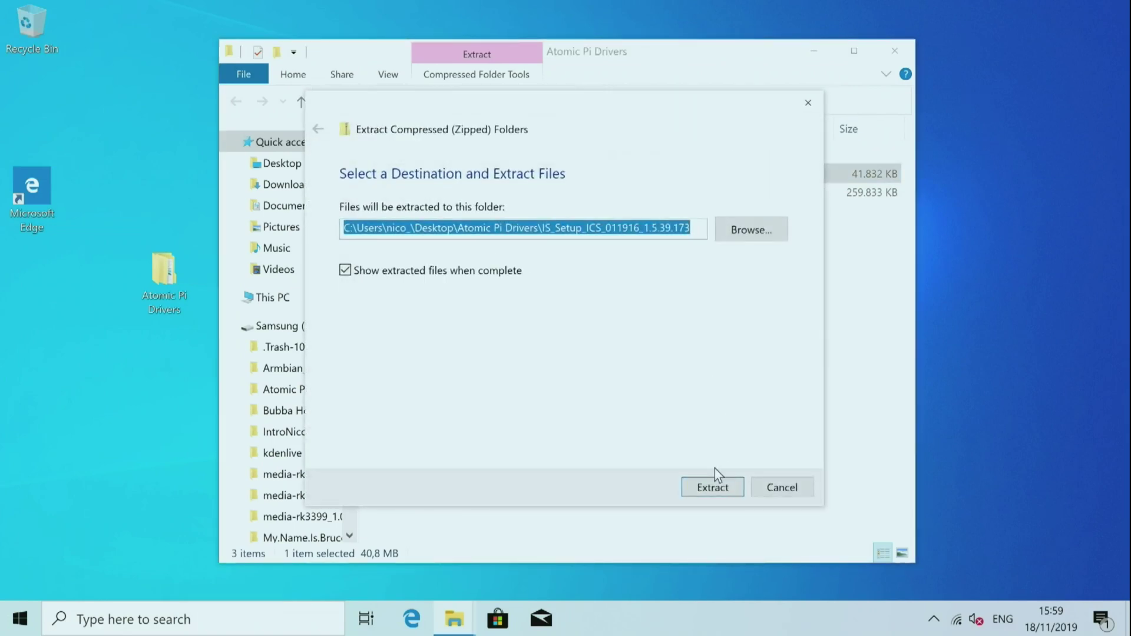
{"action": "left_click", "coordinate": [702, 487]}
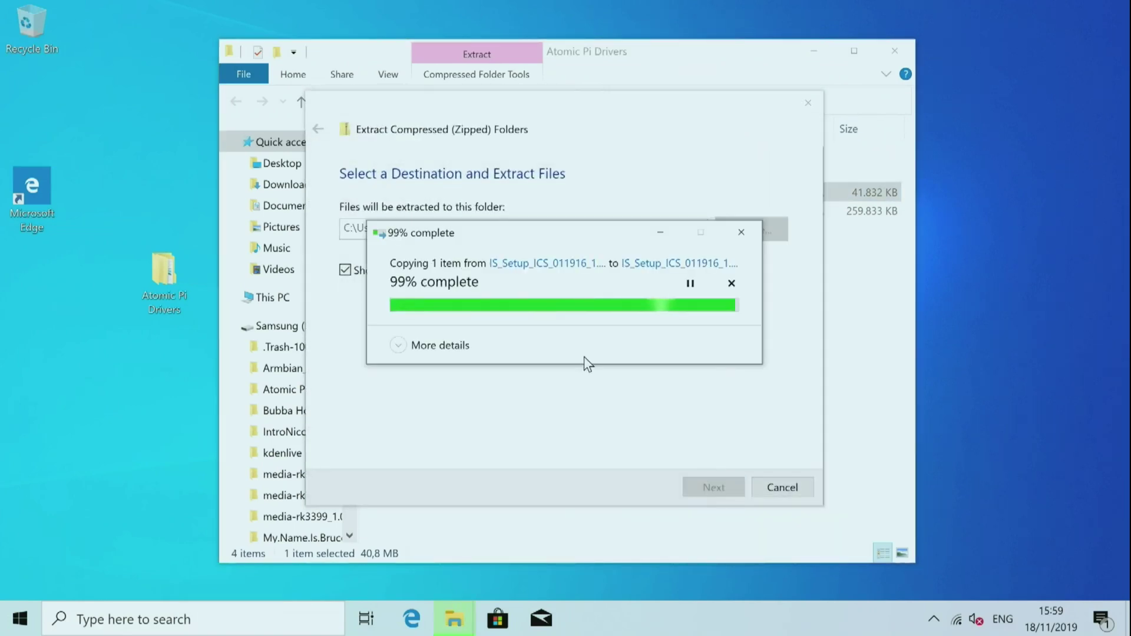
{"action": "left_click", "coordinate": [916, 72]}
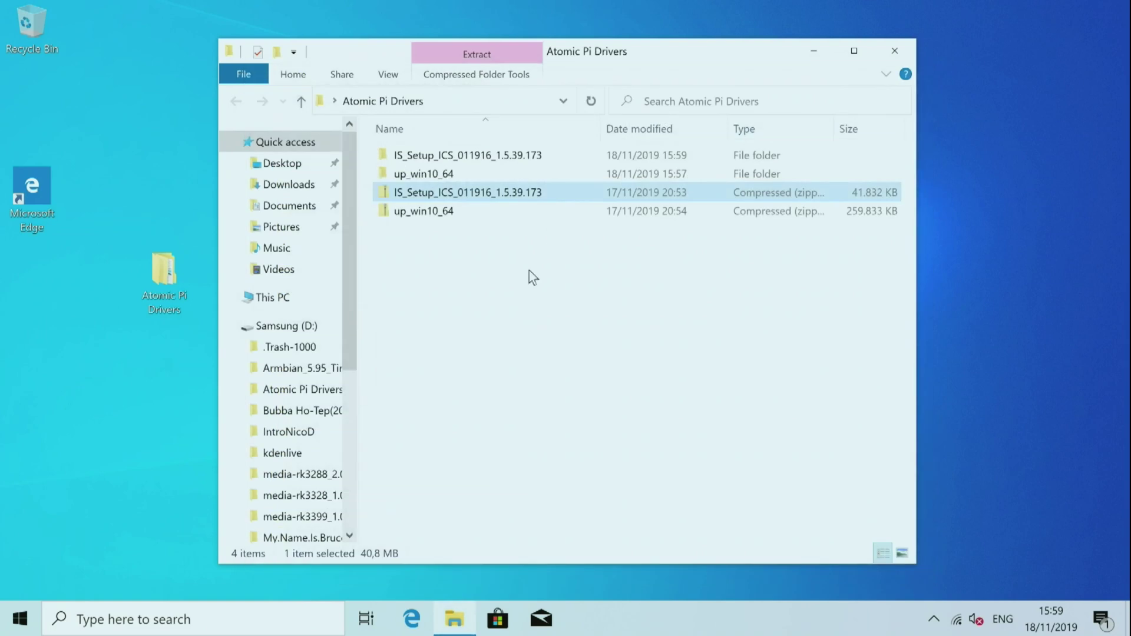
Run Setup from up_win10_64 > WIN10_64 > Step_1 > WIN10_64 as administrator
{"action": "double_click", "coordinate": [434, 175]}
{"action": "double_click", "coordinate": [425, 156]}
{"action": "double_click", "coordinate": [426, 158]}
{"action": "double_click", "coordinate": [425, 158]}
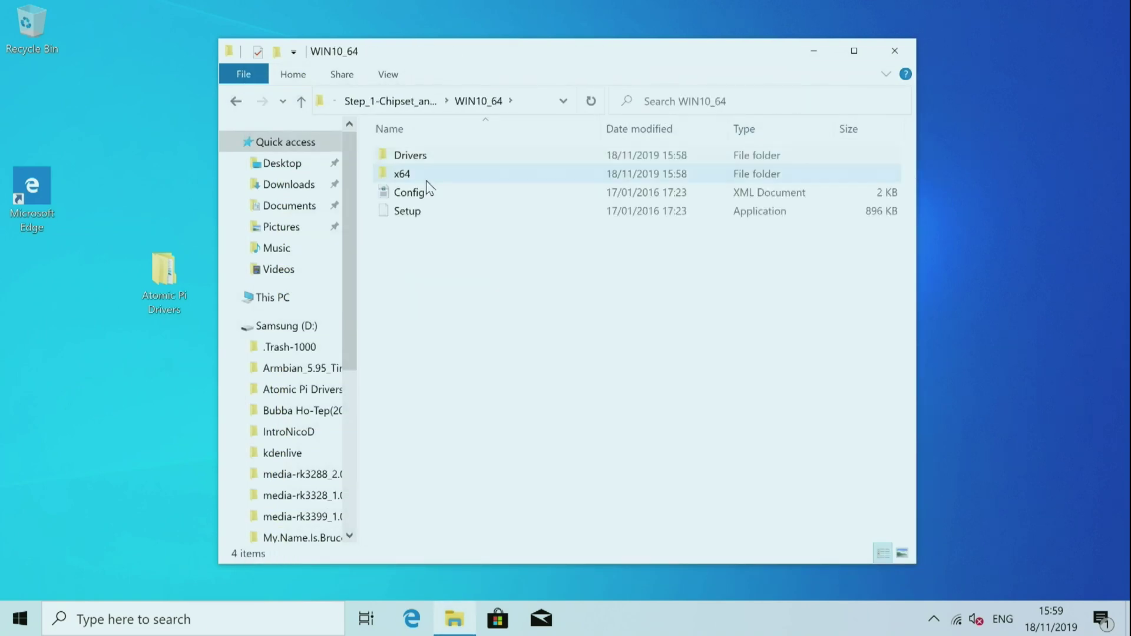
{"action": "left_click", "coordinate": [420, 213]}
{"action": "right_click", "coordinate": [420, 213]}
{"action": "left_click", "coordinate": [554, 245]}
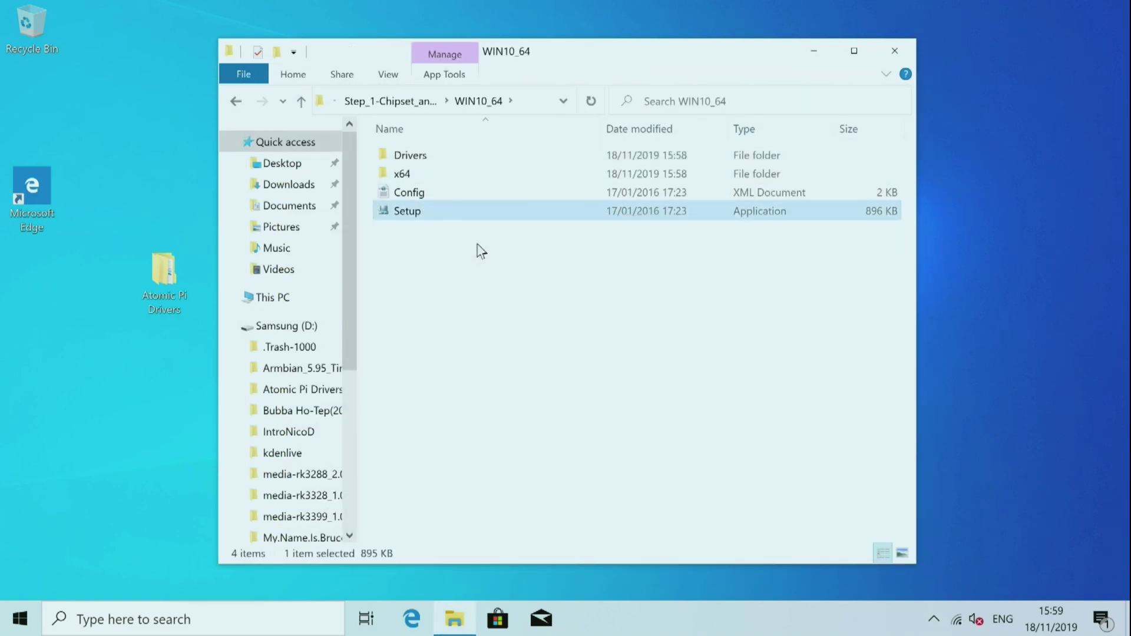
{"action": "left_click", "coordinate": [505, 435]}
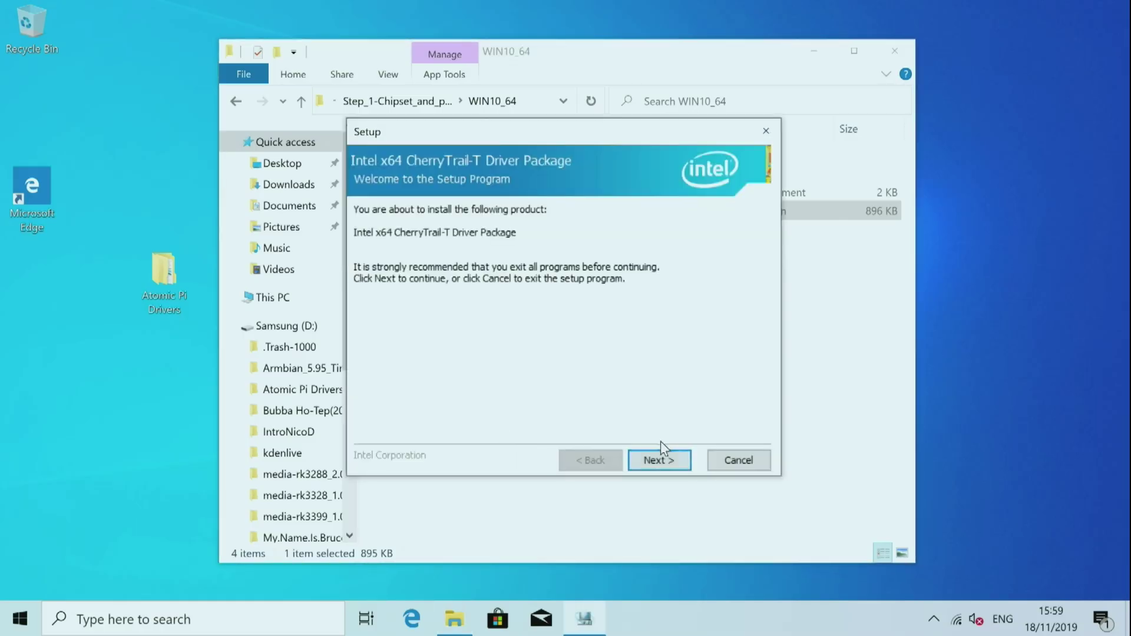
Accept the licence and start installing the Intel driver package
{"action": "left_click", "coordinate": [656, 460]}
{"action": "left_click", "coordinate": [512, 422]}
{"action": "left_click", "coordinate": [659, 460]}
{"action": "left_click", "coordinate": [664, 461]}
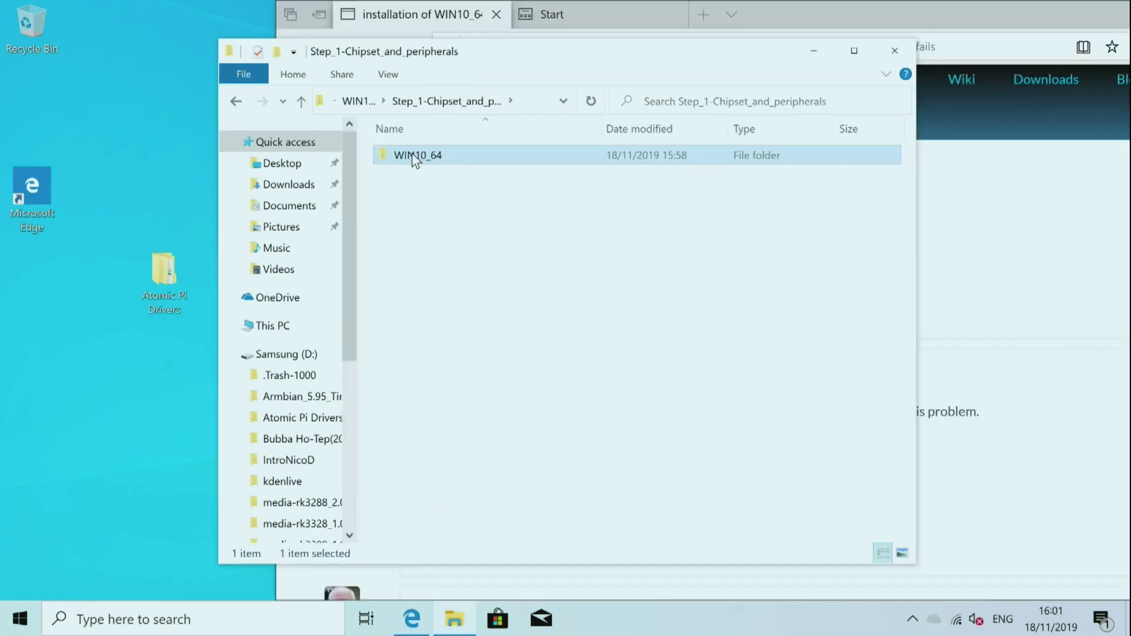
Copy the WIN10_64 driver folder onto the desktop, then return to the driver forum page
{"action": "right_click", "coordinate": [412, 156]}
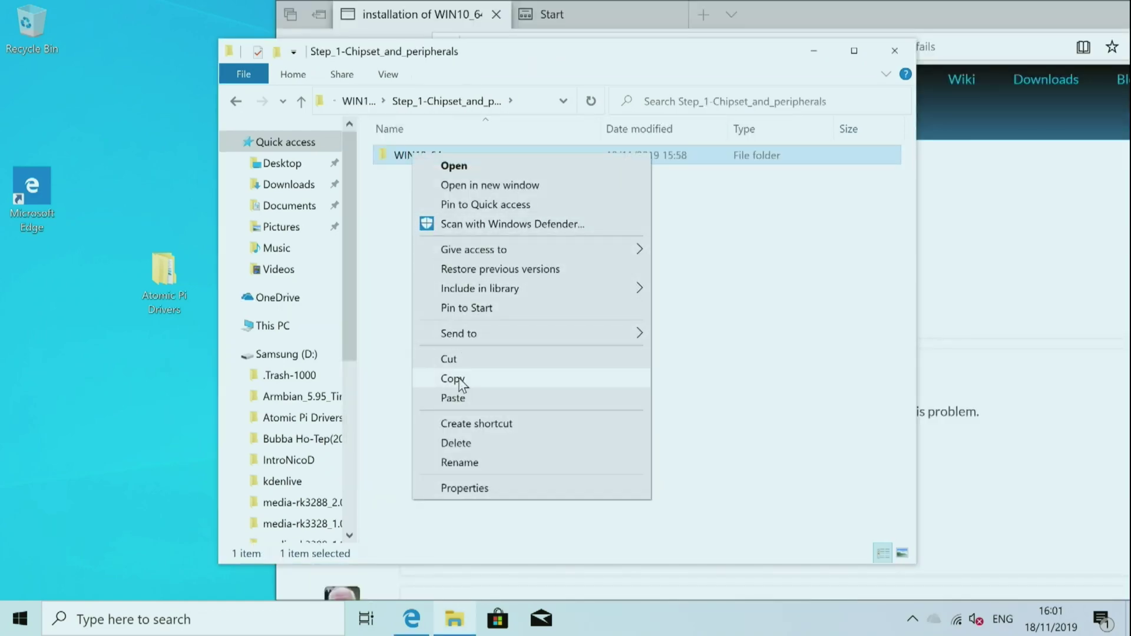
{"action": "left_click", "coordinate": [453, 379]}
{"action": "left_click", "coordinate": [126, 109]}
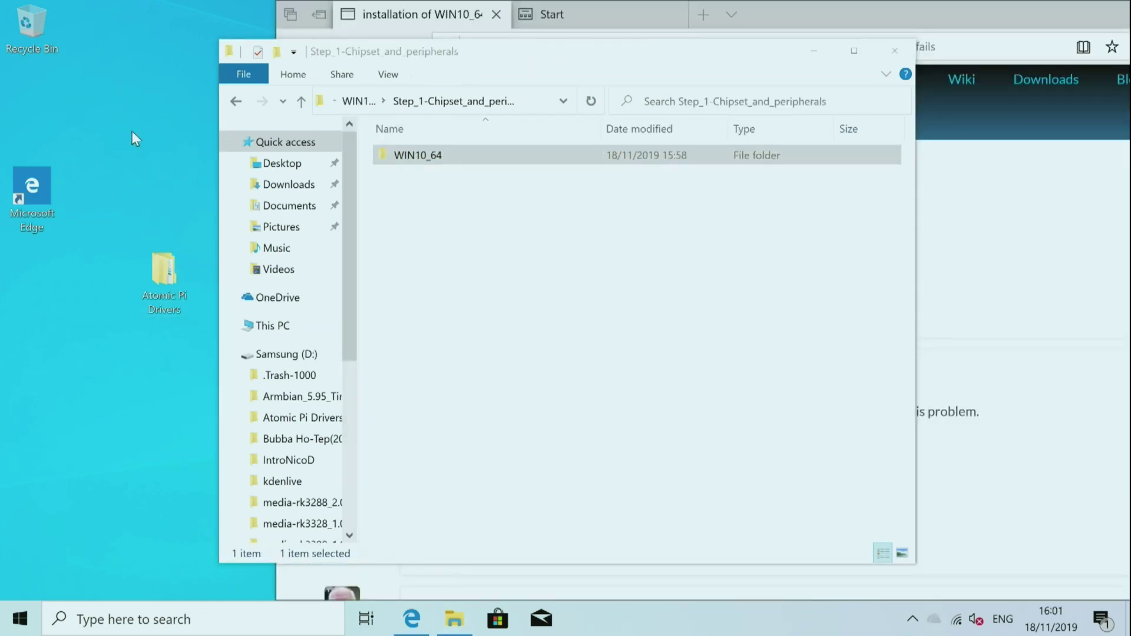
{"action": "right_click", "coordinate": [127, 109]}
{"action": "left_click", "coordinate": [160, 185]}
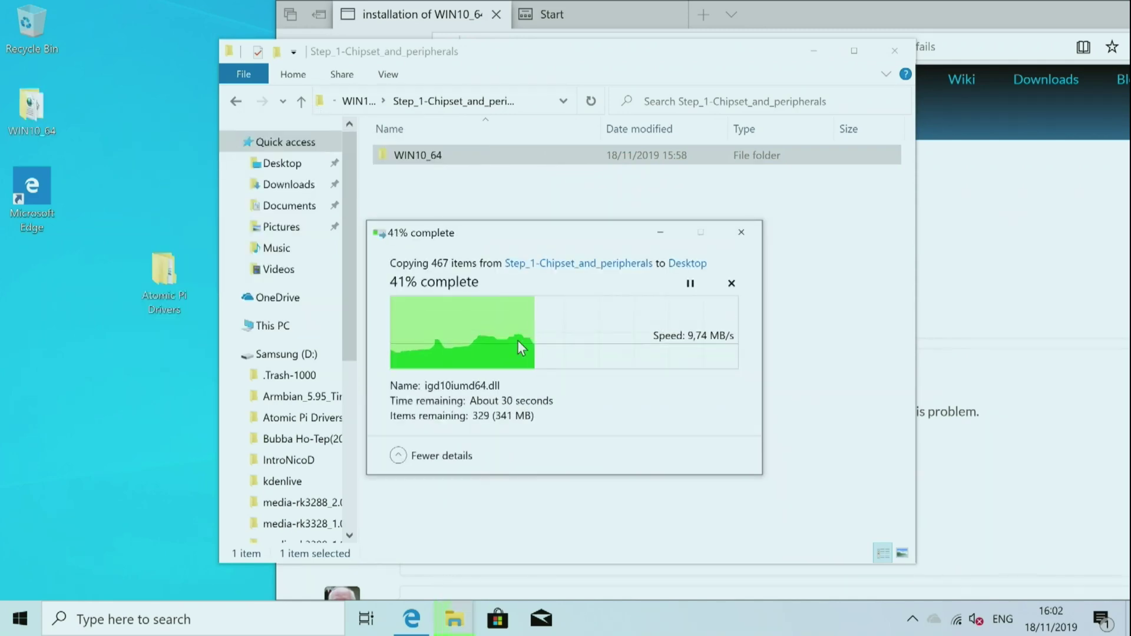
{"action": "left_click", "coordinate": [943, 253]}
{"action": "scroll", "coordinate": [825, 252], "scroll_direction": "down", "scroll_amount": 10}
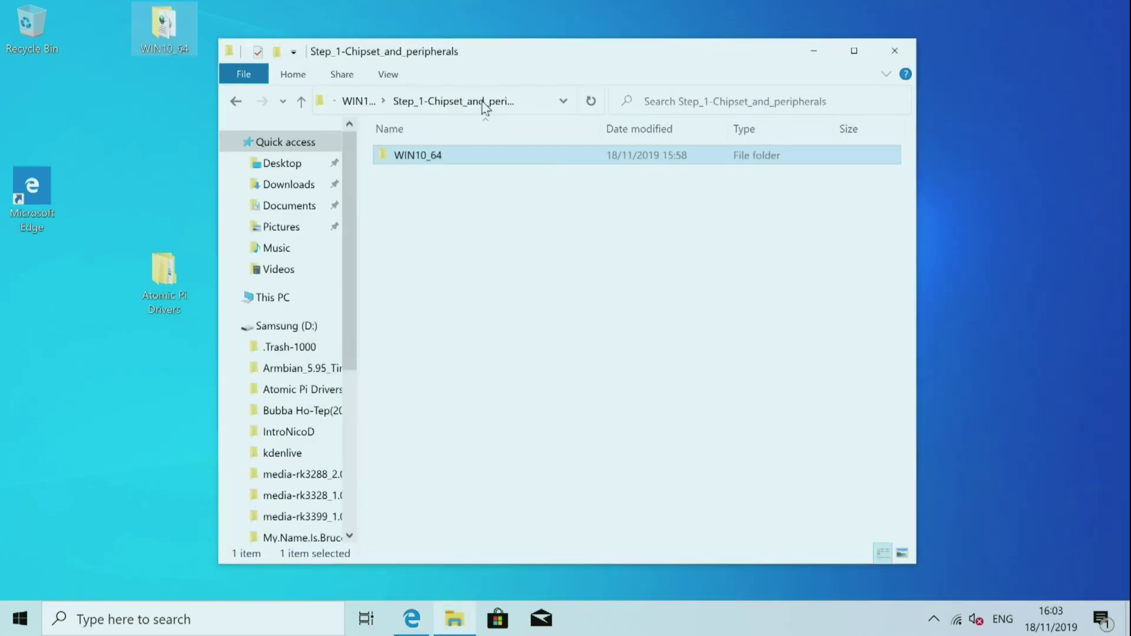
Launch the Setup program from the desktop WIN10_64 folder
{"action": "left_click", "coordinate": [193, 52]}
{"action": "double_click", "coordinate": [165, 30]}
{"action": "left_click", "coordinate": [436, 235]}
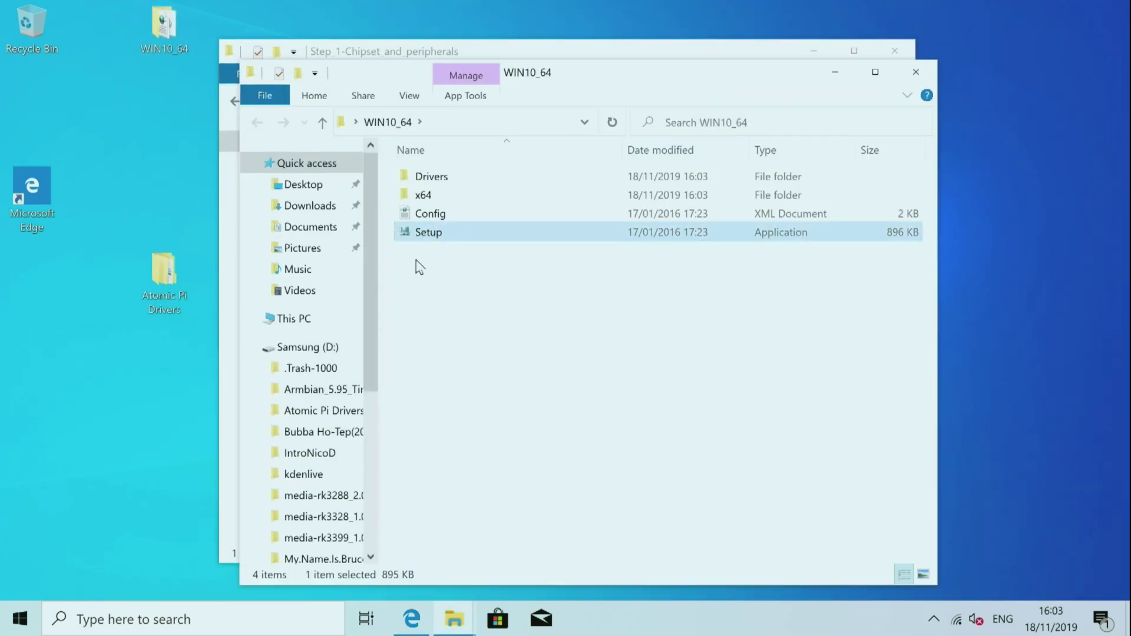
{"action": "double_click", "coordinate": [435, 239]}
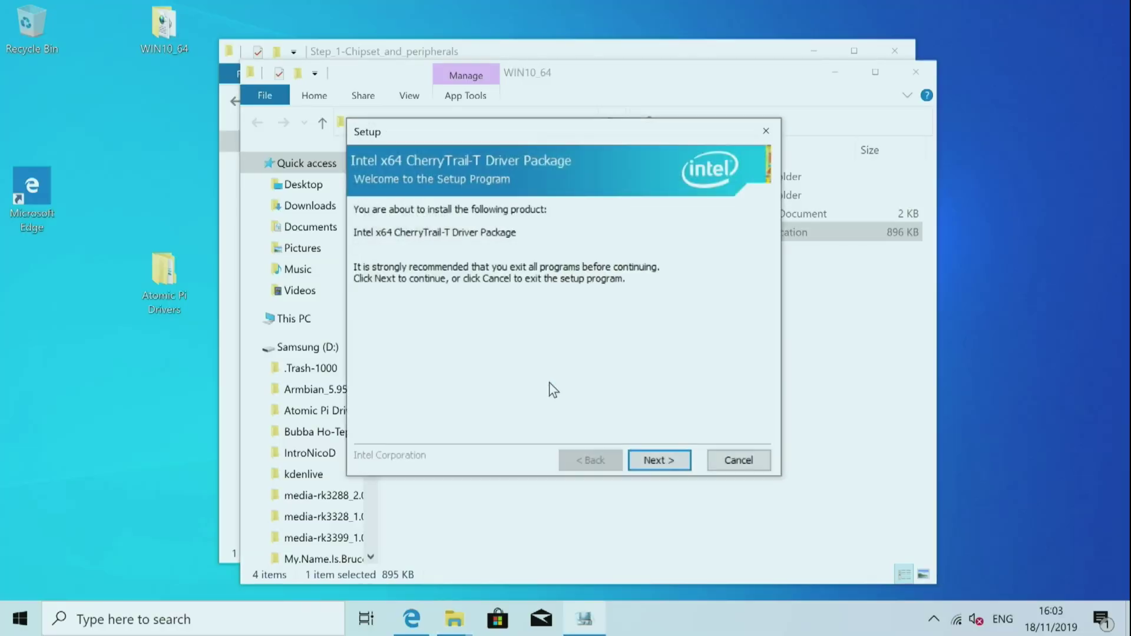
Accept the licence and install the Intel x64 CherryTrail-T Driver Package, then search 'windows update'
{"action": "key", "text": "Return"}
{"action": "left_click", "coordinate": [498, 423]}
{"action": "left_click", "coordinate": [660, 460]}
{"action": "left_click", "coordinate": [664, 461]}
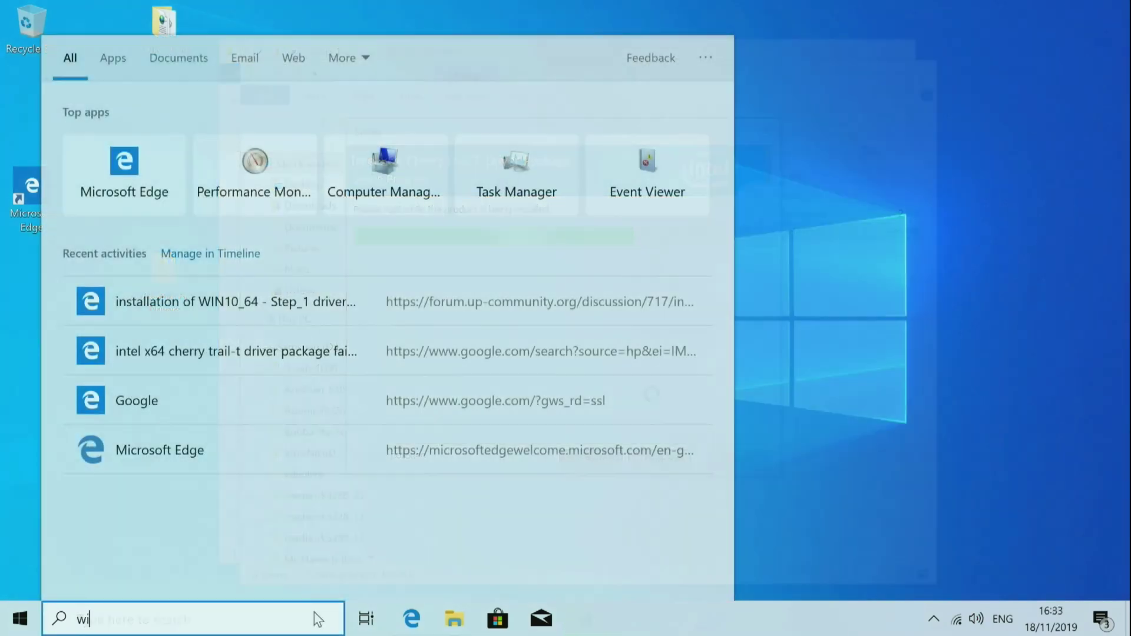
{"action": "type", "text": "ndow"}
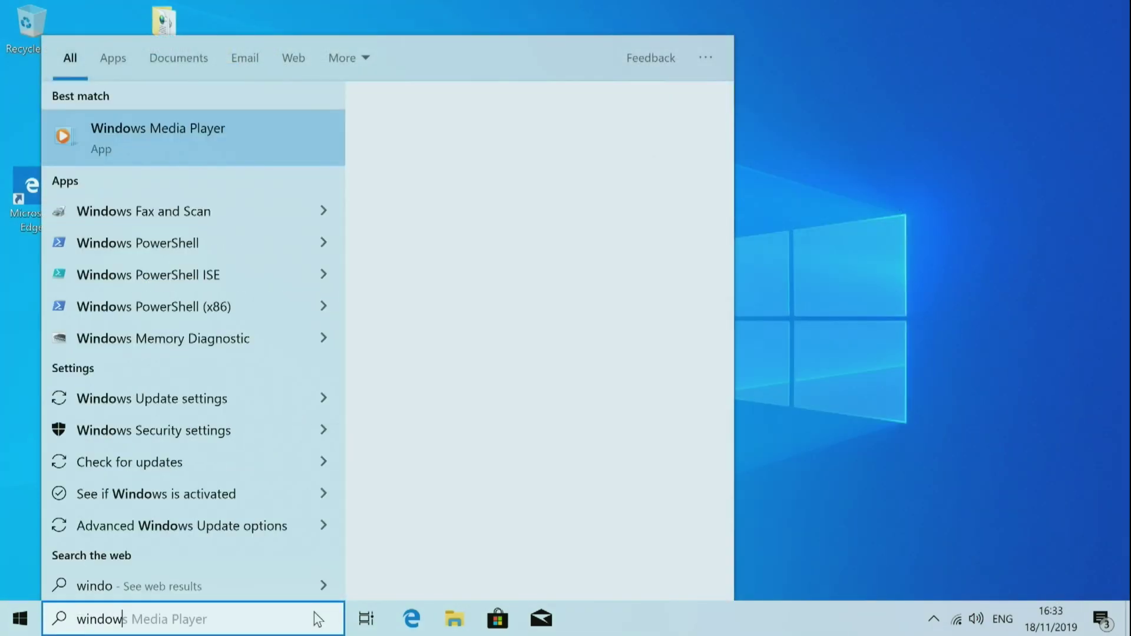
{"action": "type", "text": "s update"}
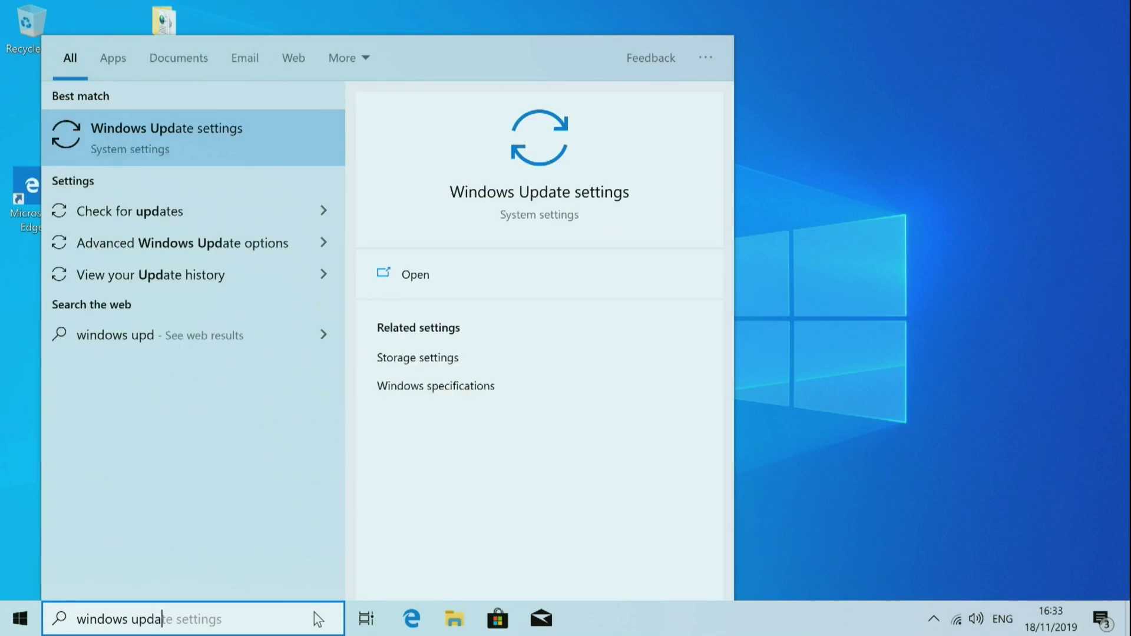
Run a fresh Check for updates on the Windows Update page and centre the Settings window
{"action": "left_click", "coordinate": [239, 224]}
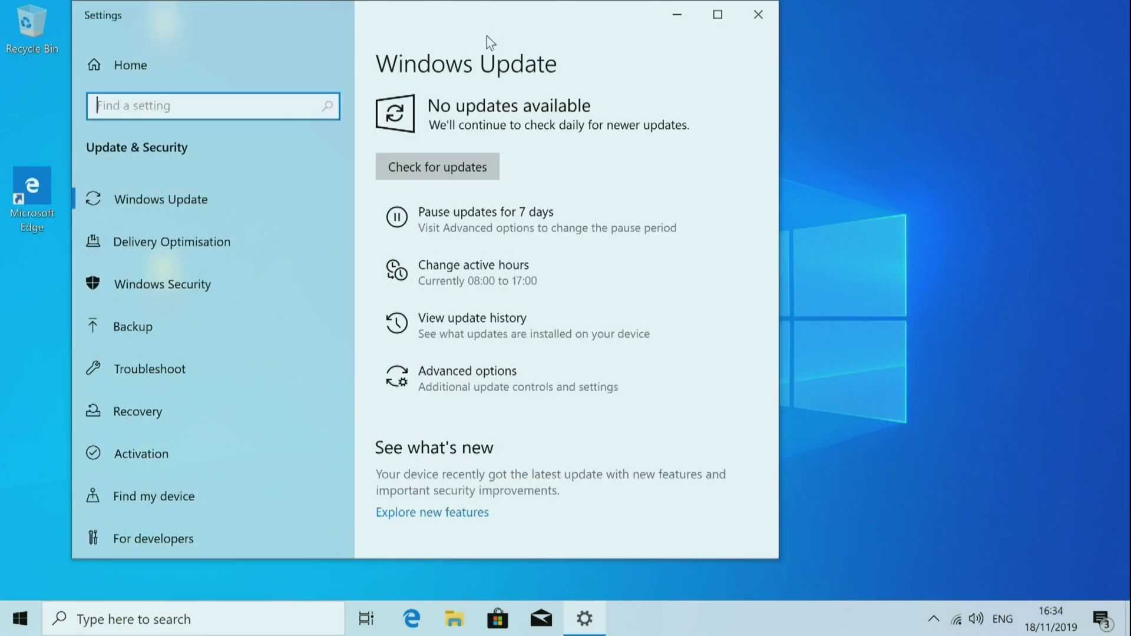
{"action": "left_click", "coordinate": [466, 165]}
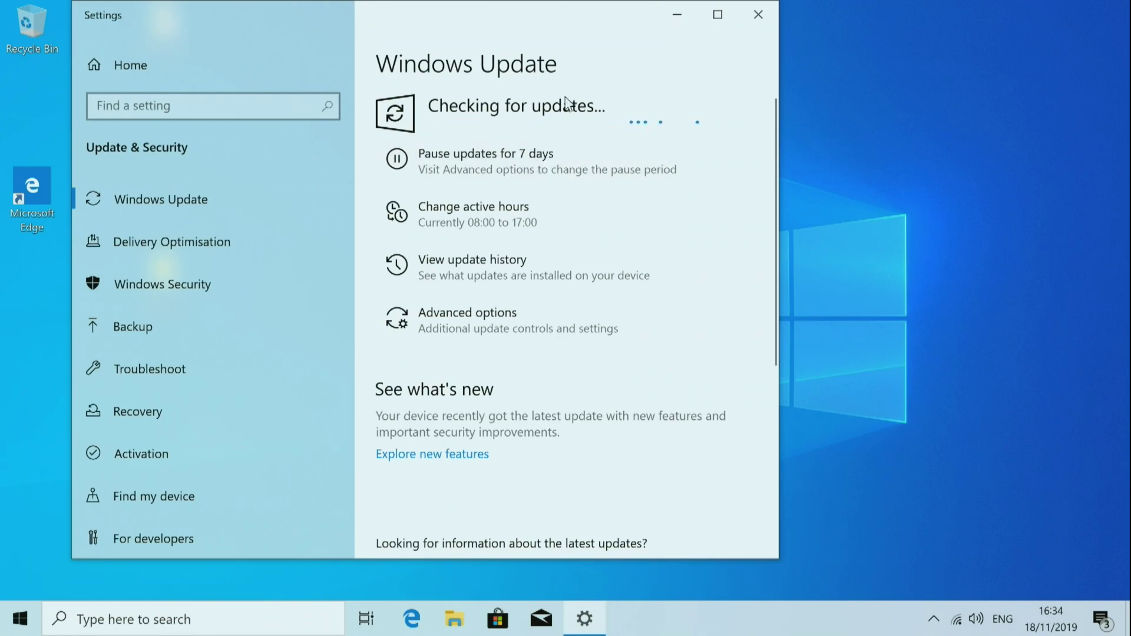
{"action": "left_click_drag", "start_coordinate": [525, 23], "coordinate": [696, 31]}
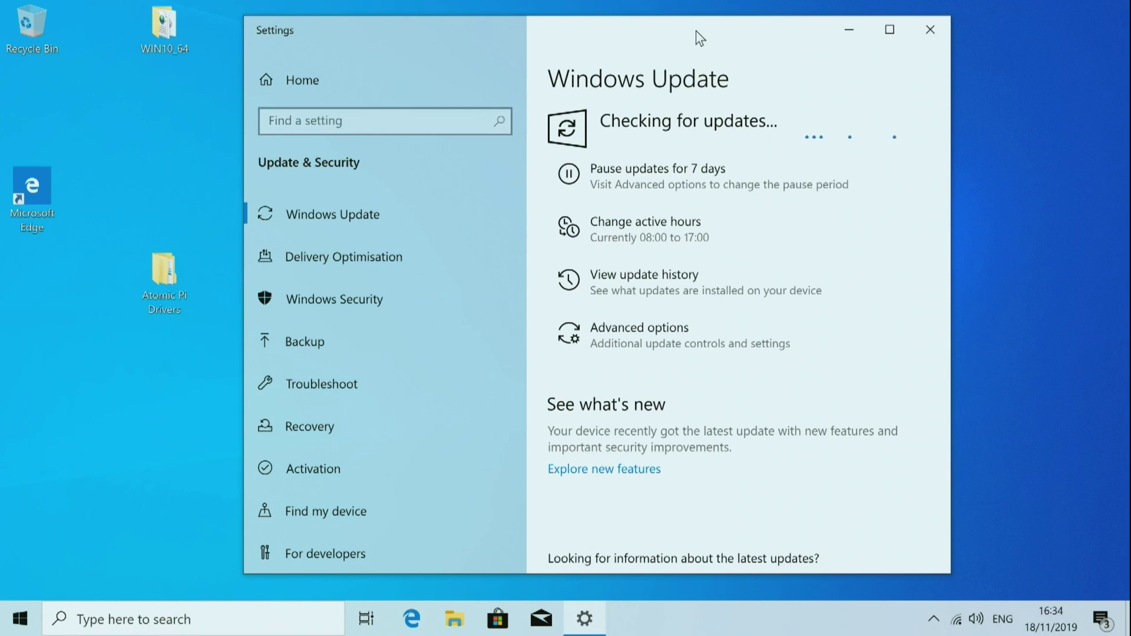